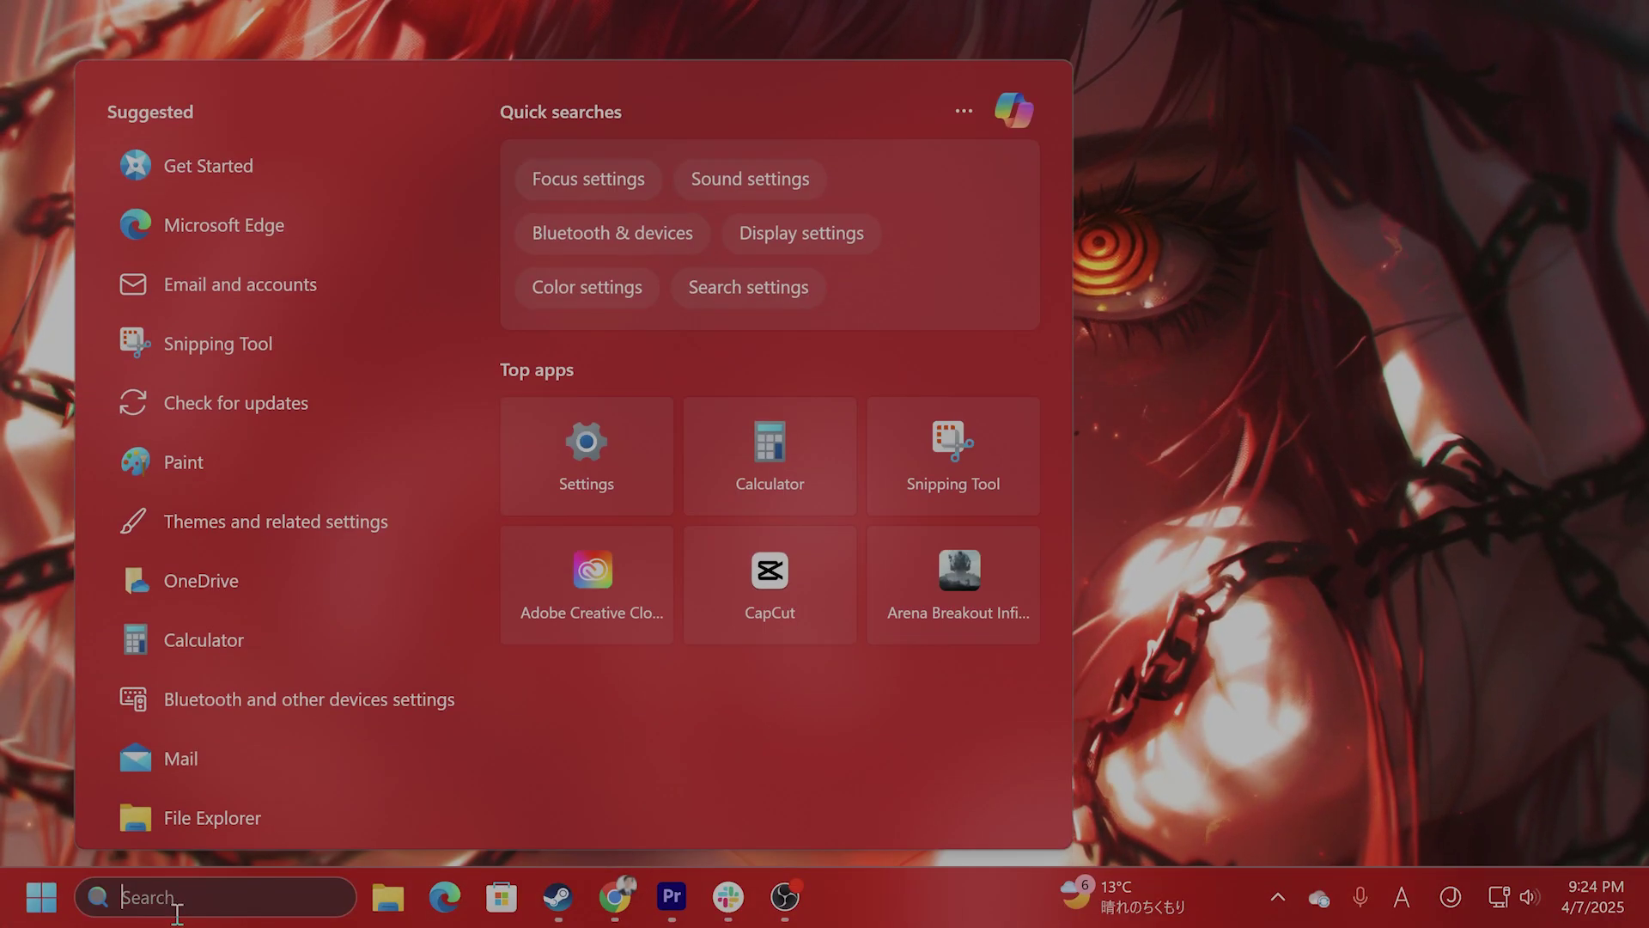
Review the Other troubleshooters list under System > Troubleshoot in Settings, then close Settings.
{"action": "type", "text": "settings"}
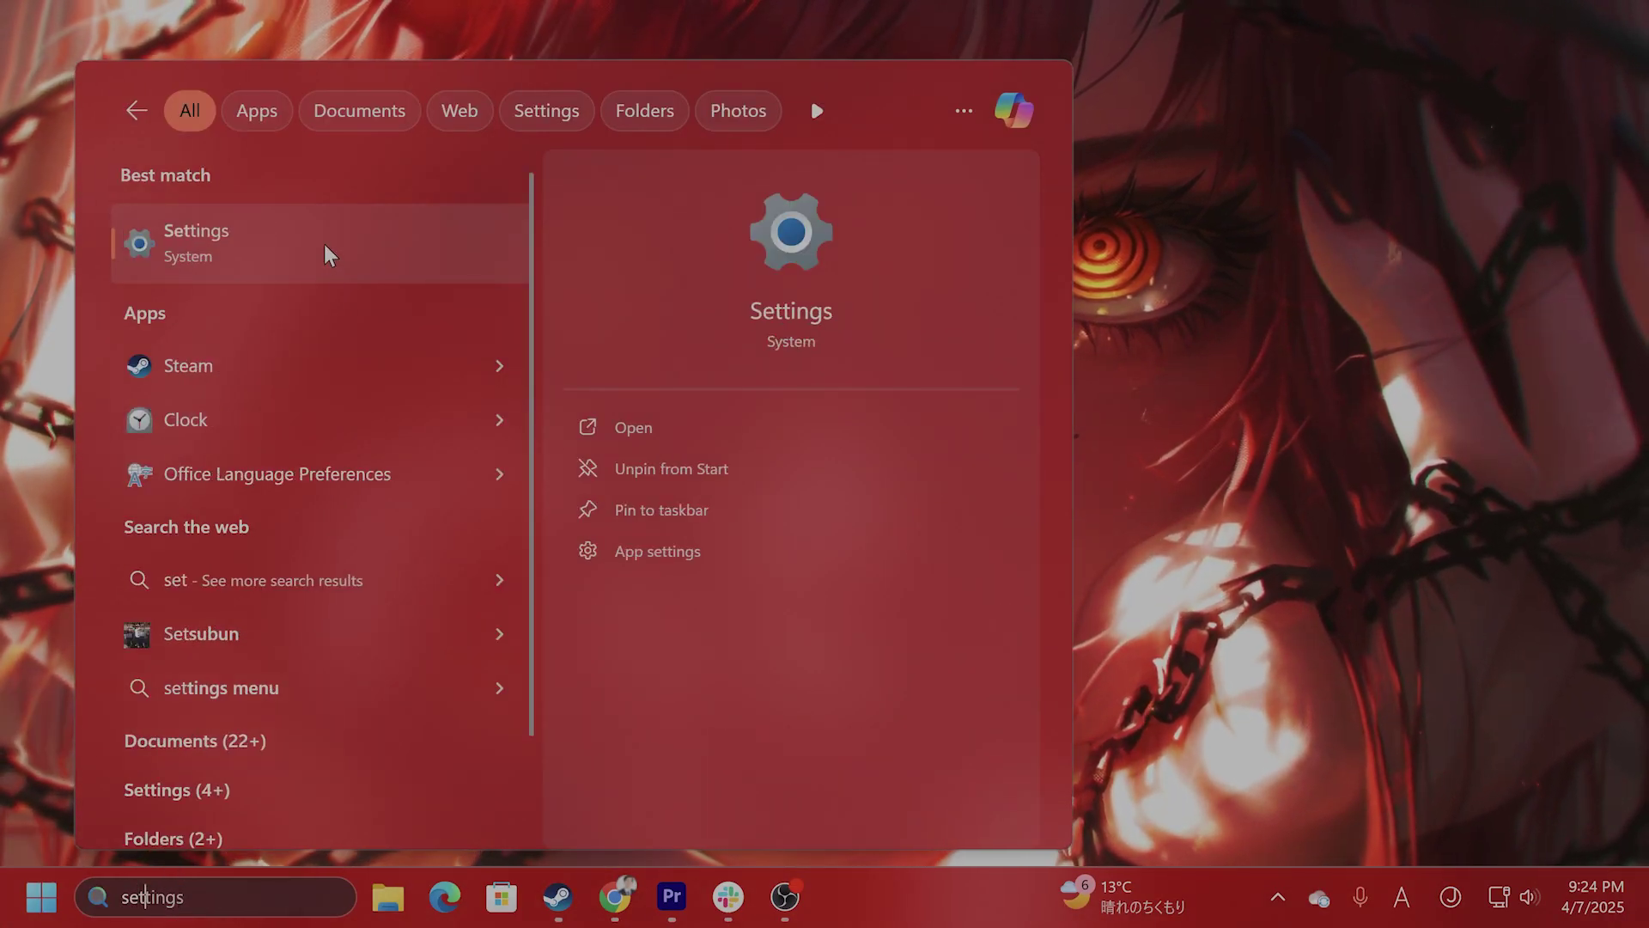
{"action": "left_click", "coordinate": [323, 244]}
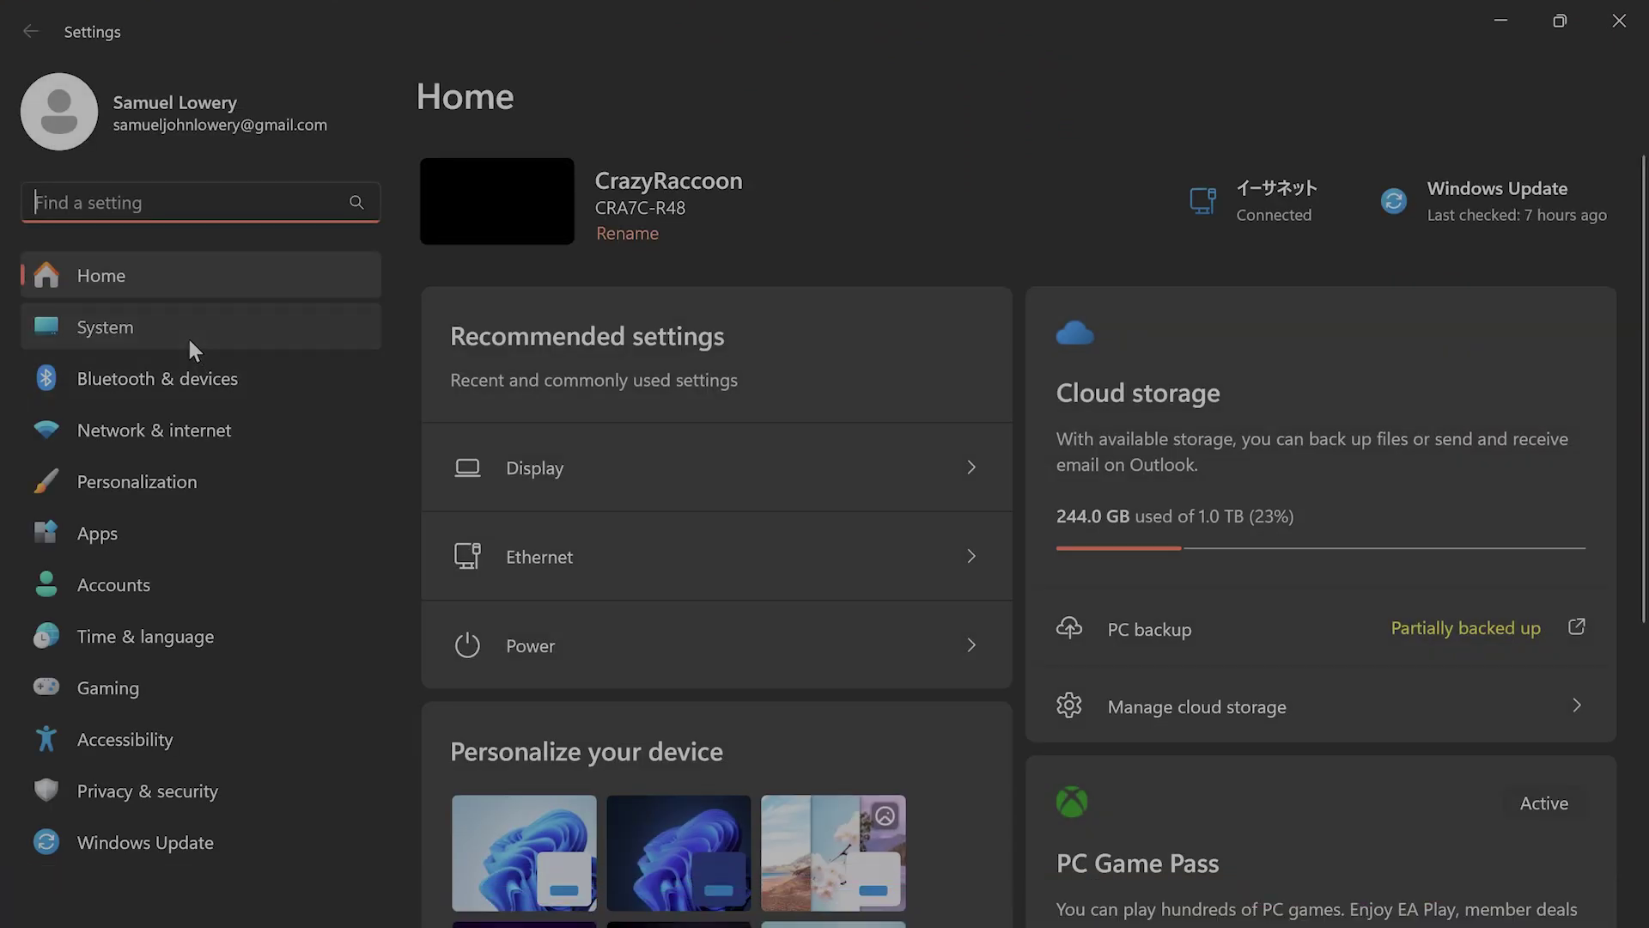
{"action": "left_click", "coordinate": [188, 335]}
{"action": "scroll", "coordinate": [734, 388], "scroll_direction": "down", "scroll_amount": 8}
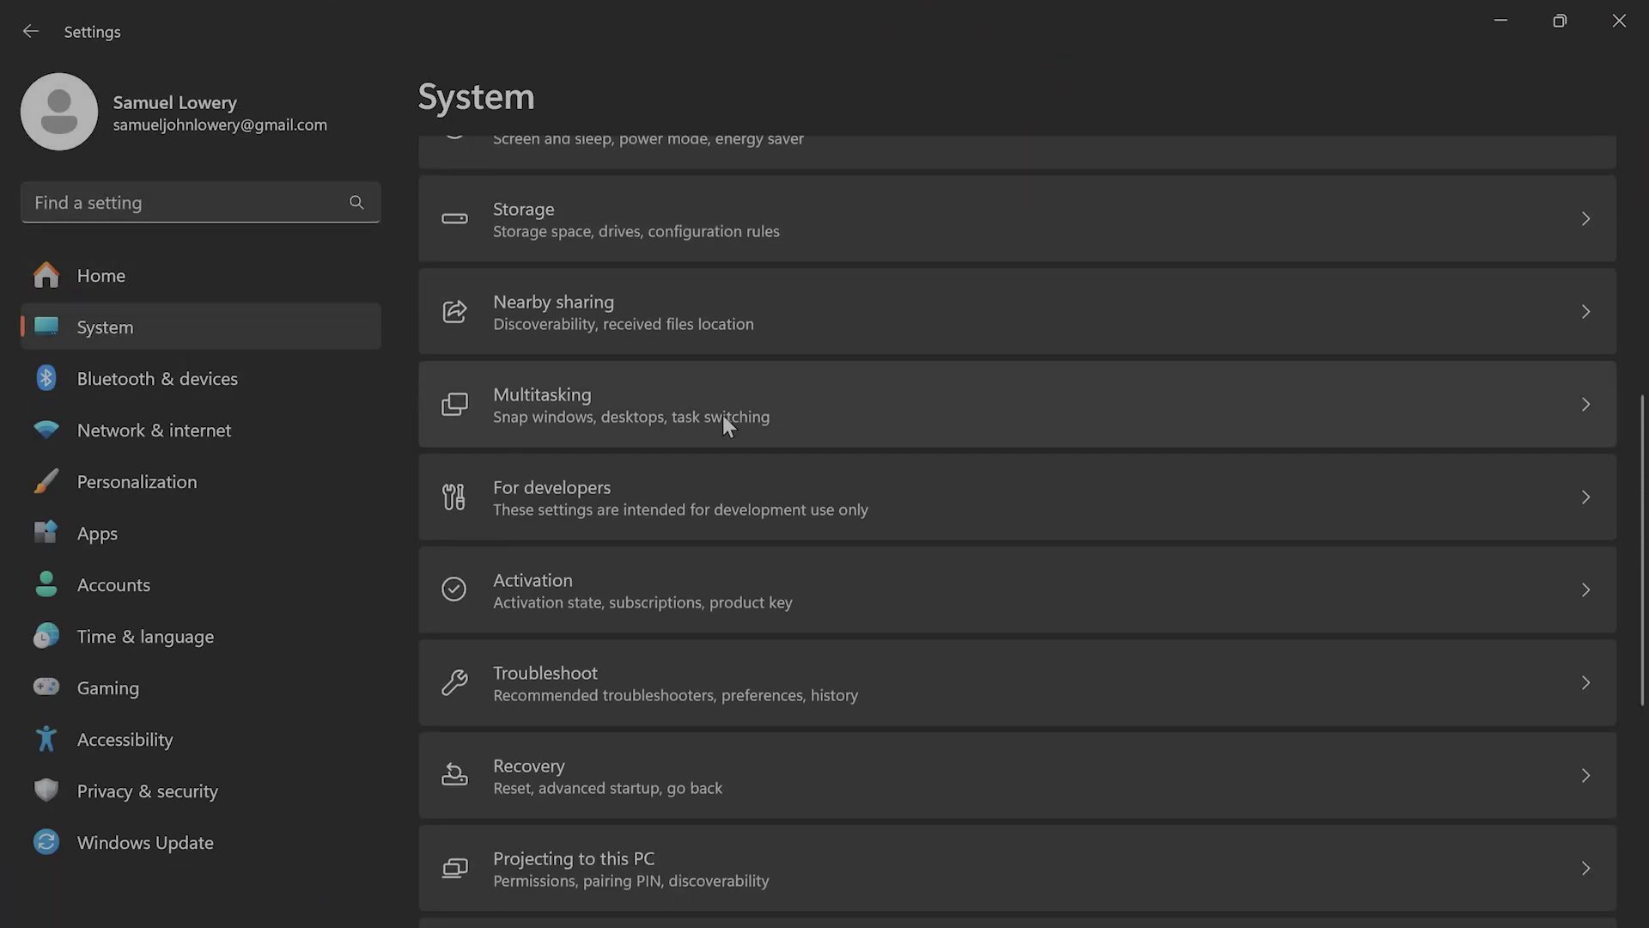
{"action": "left_click", "coordinate": [751, 566]}
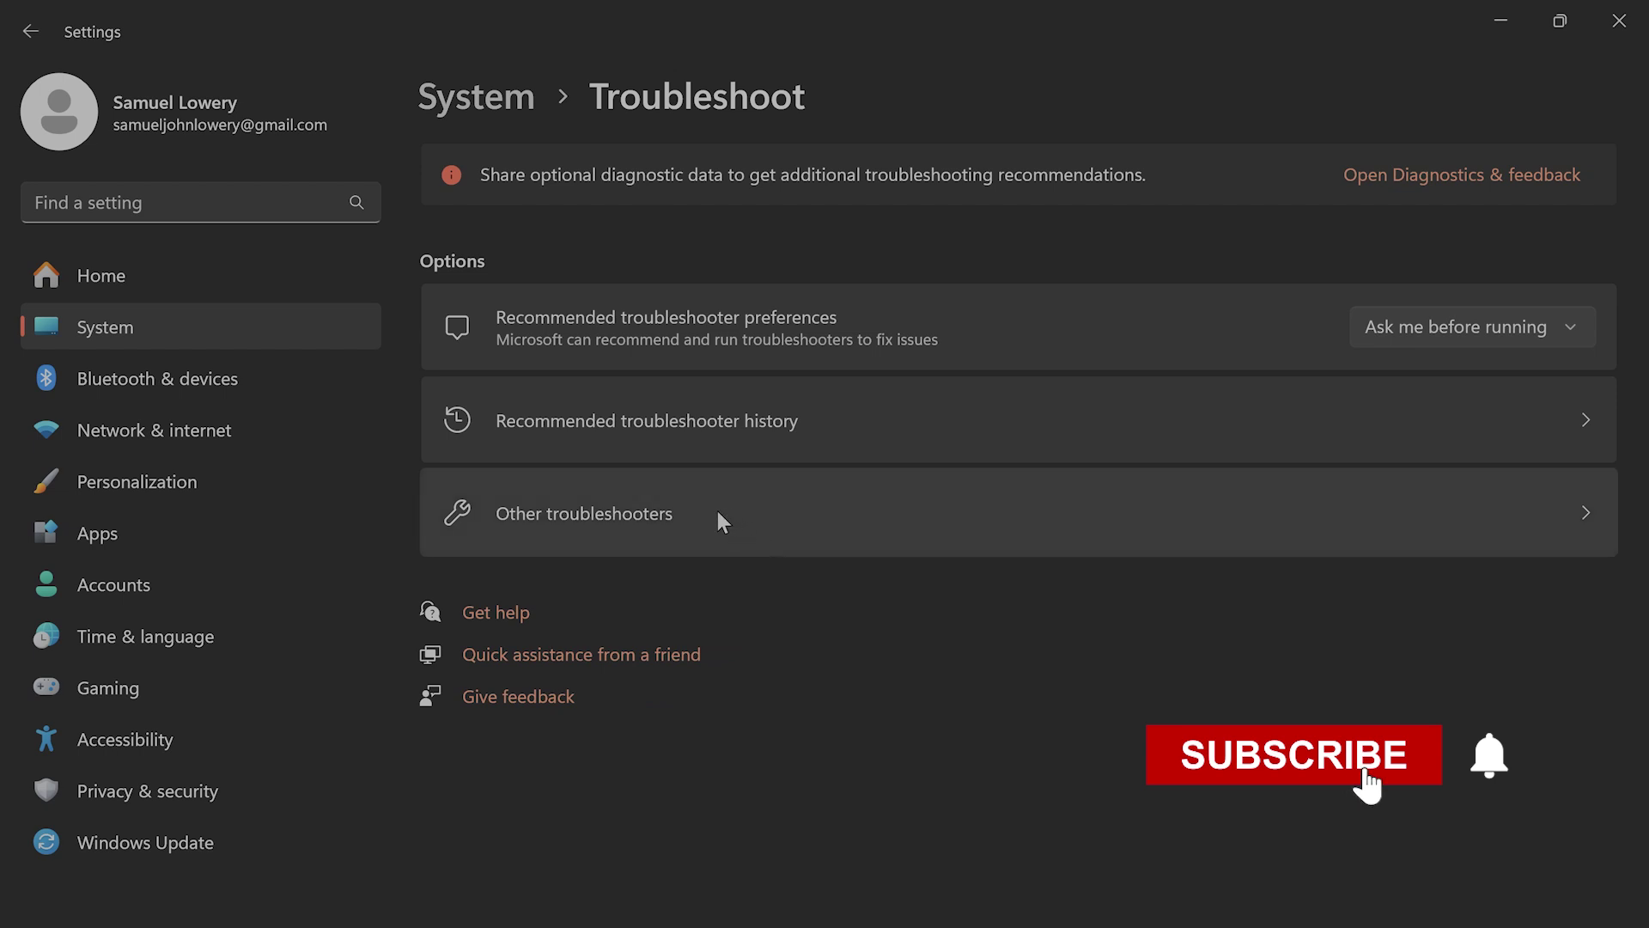
{"action": "left_click", "coordinate": [630, 517]}
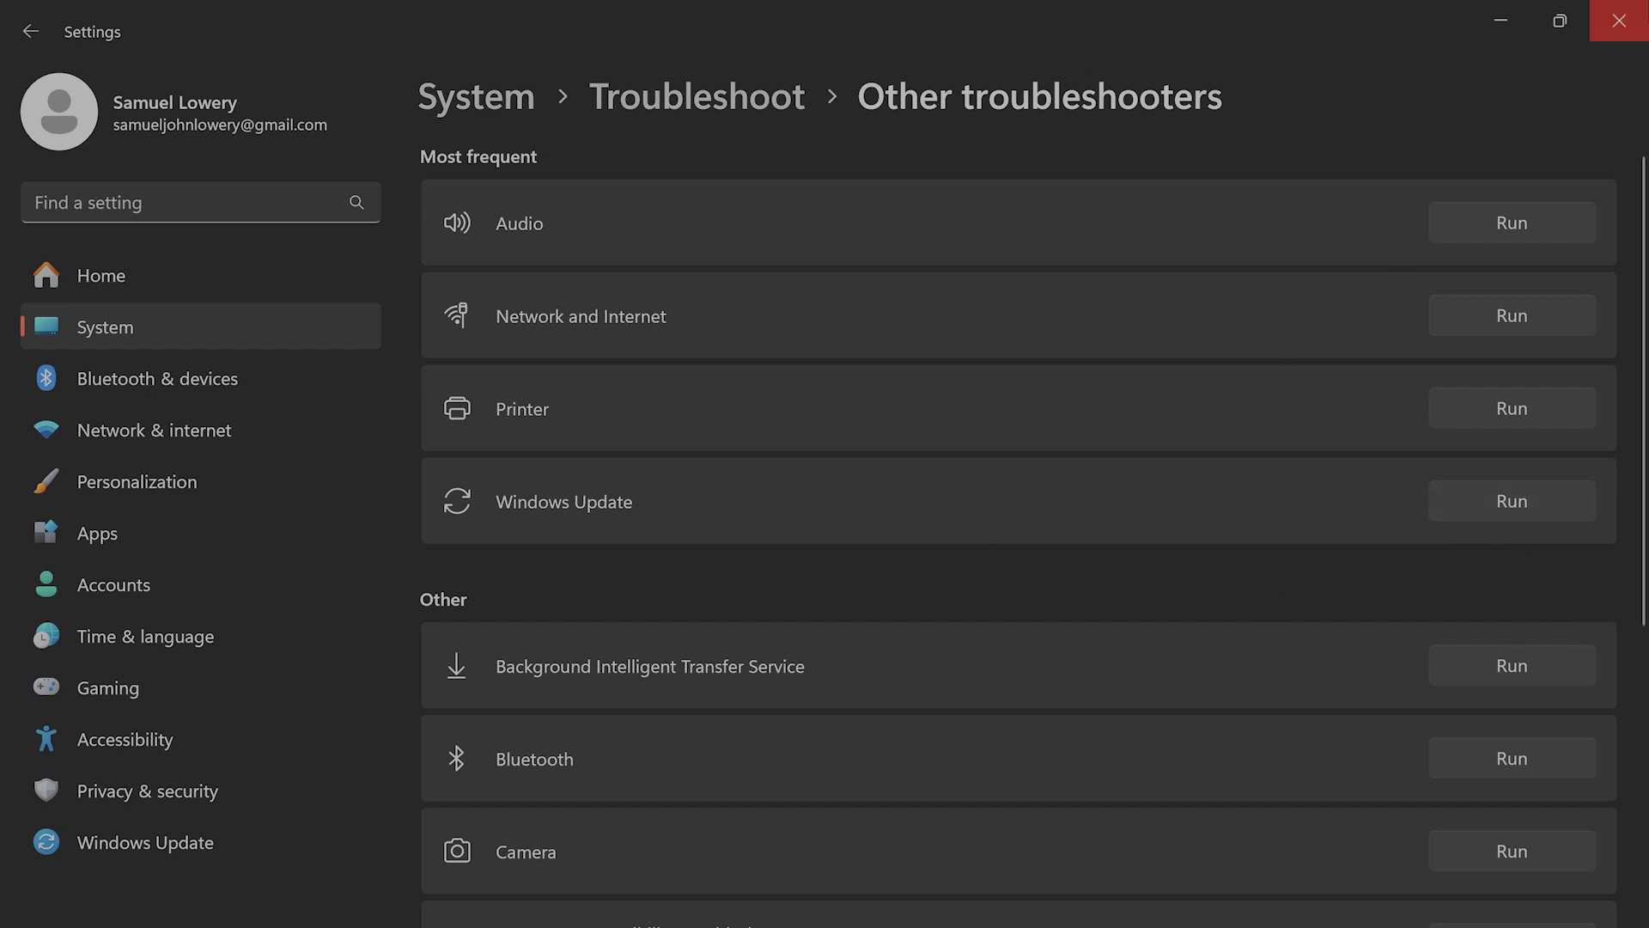
{"action": "left_click", "coordinate": [1629, 23]}
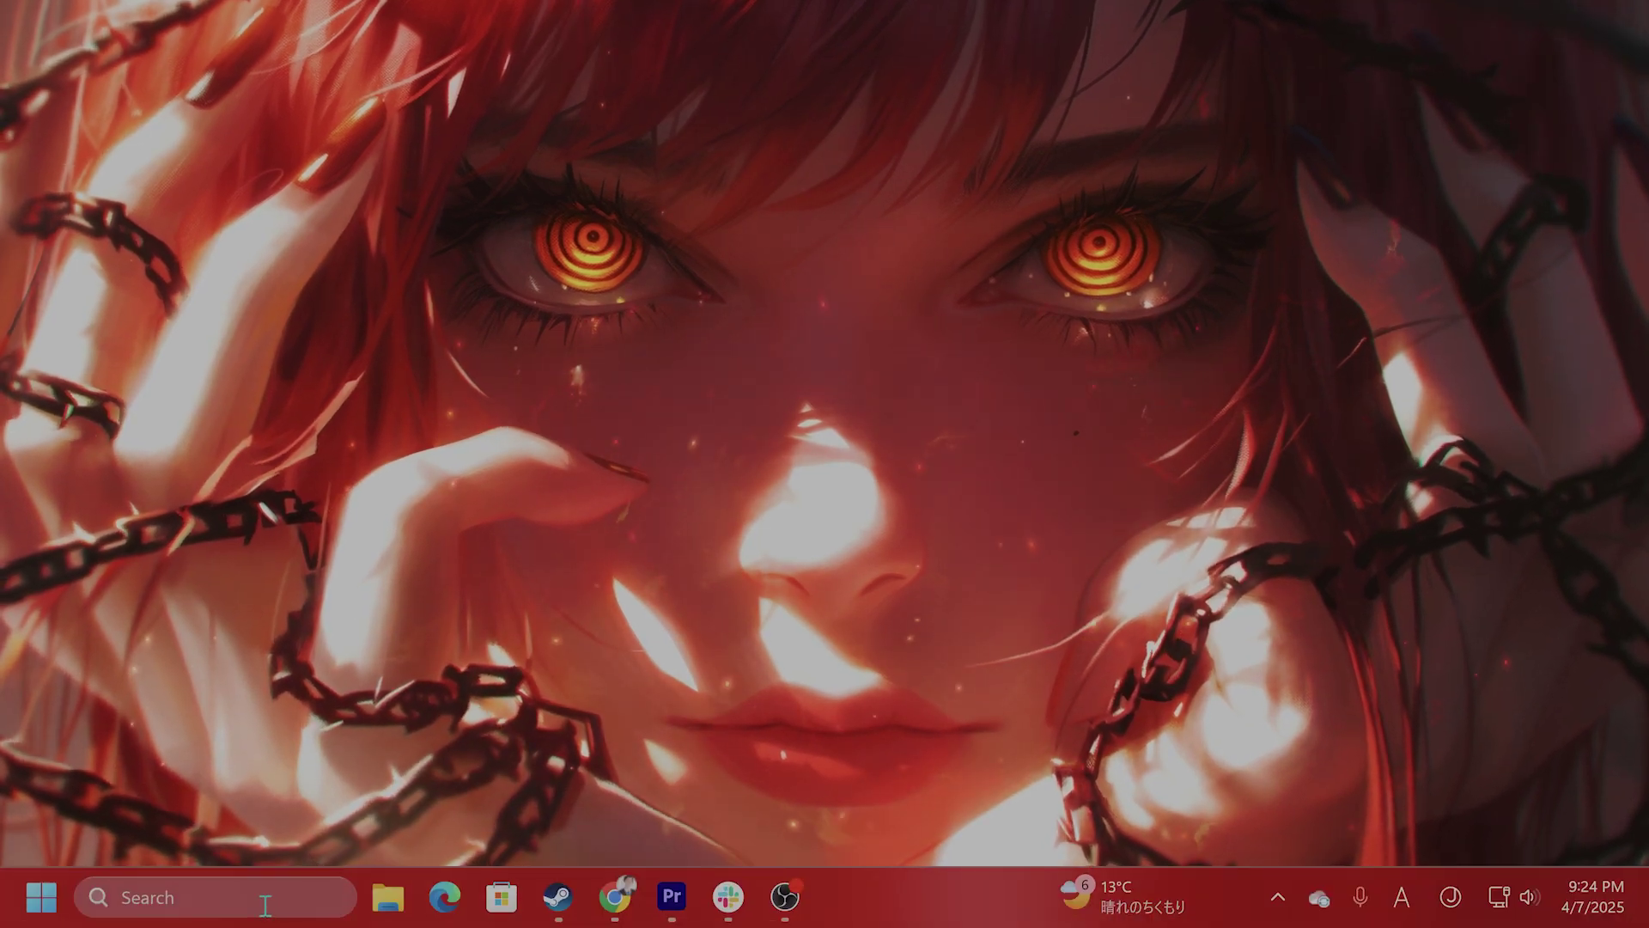
Launch Command Prompt as administrator from a 'cmd' search.
{"action": "left_click", "coordinate": [264, 912]}
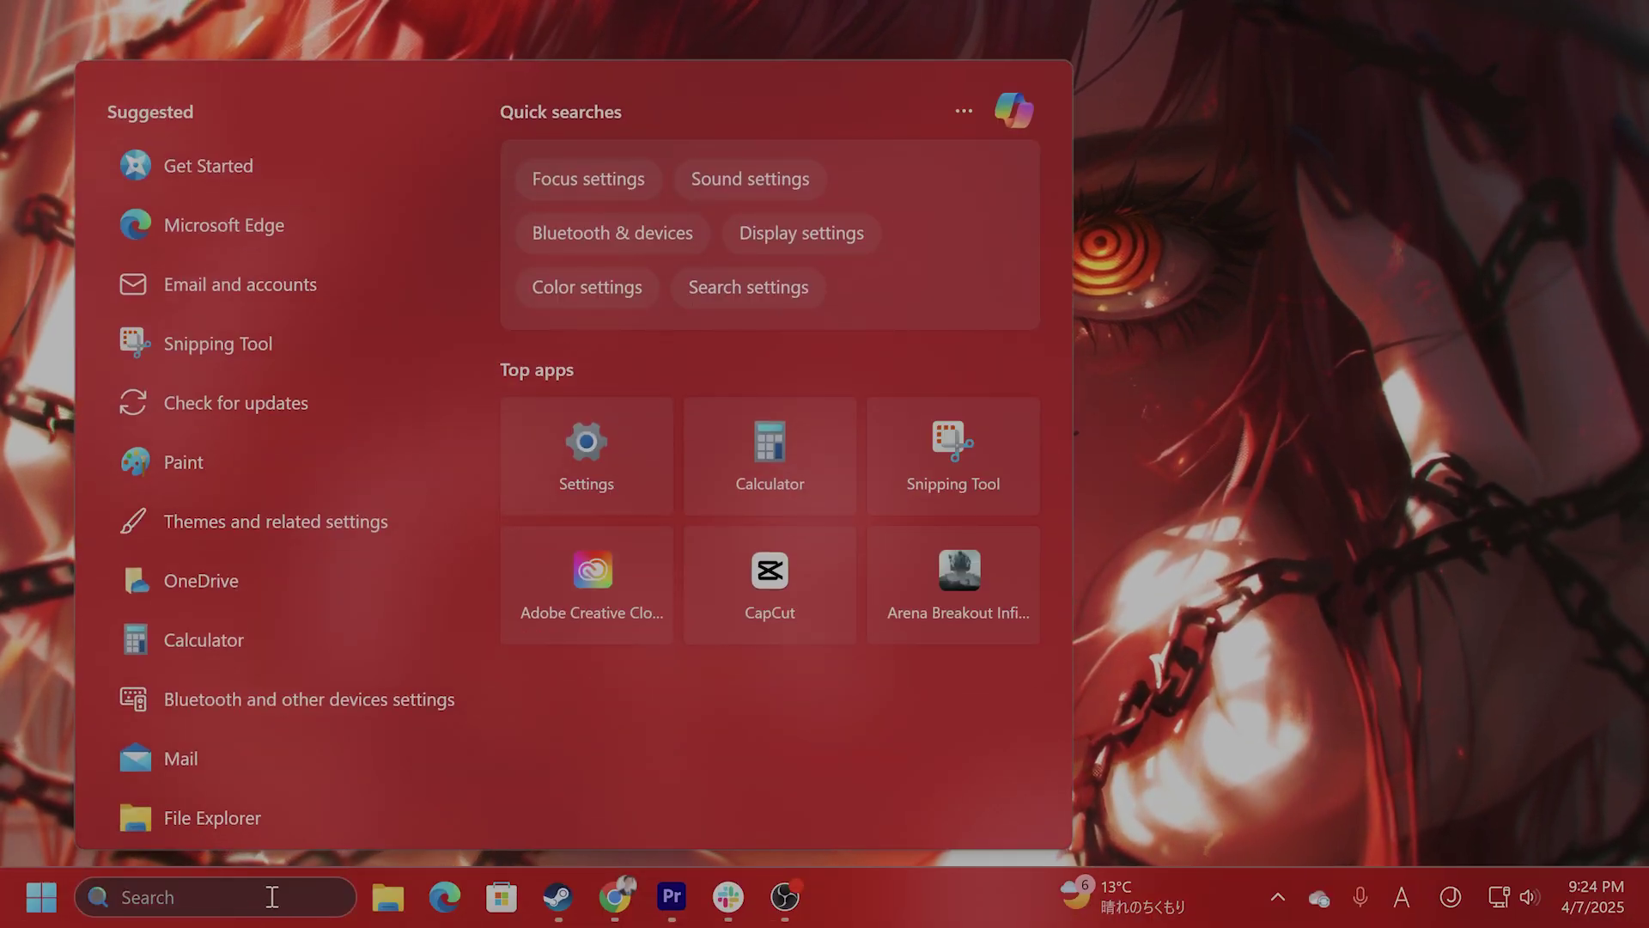
{"action": "type", "text": "cm"}
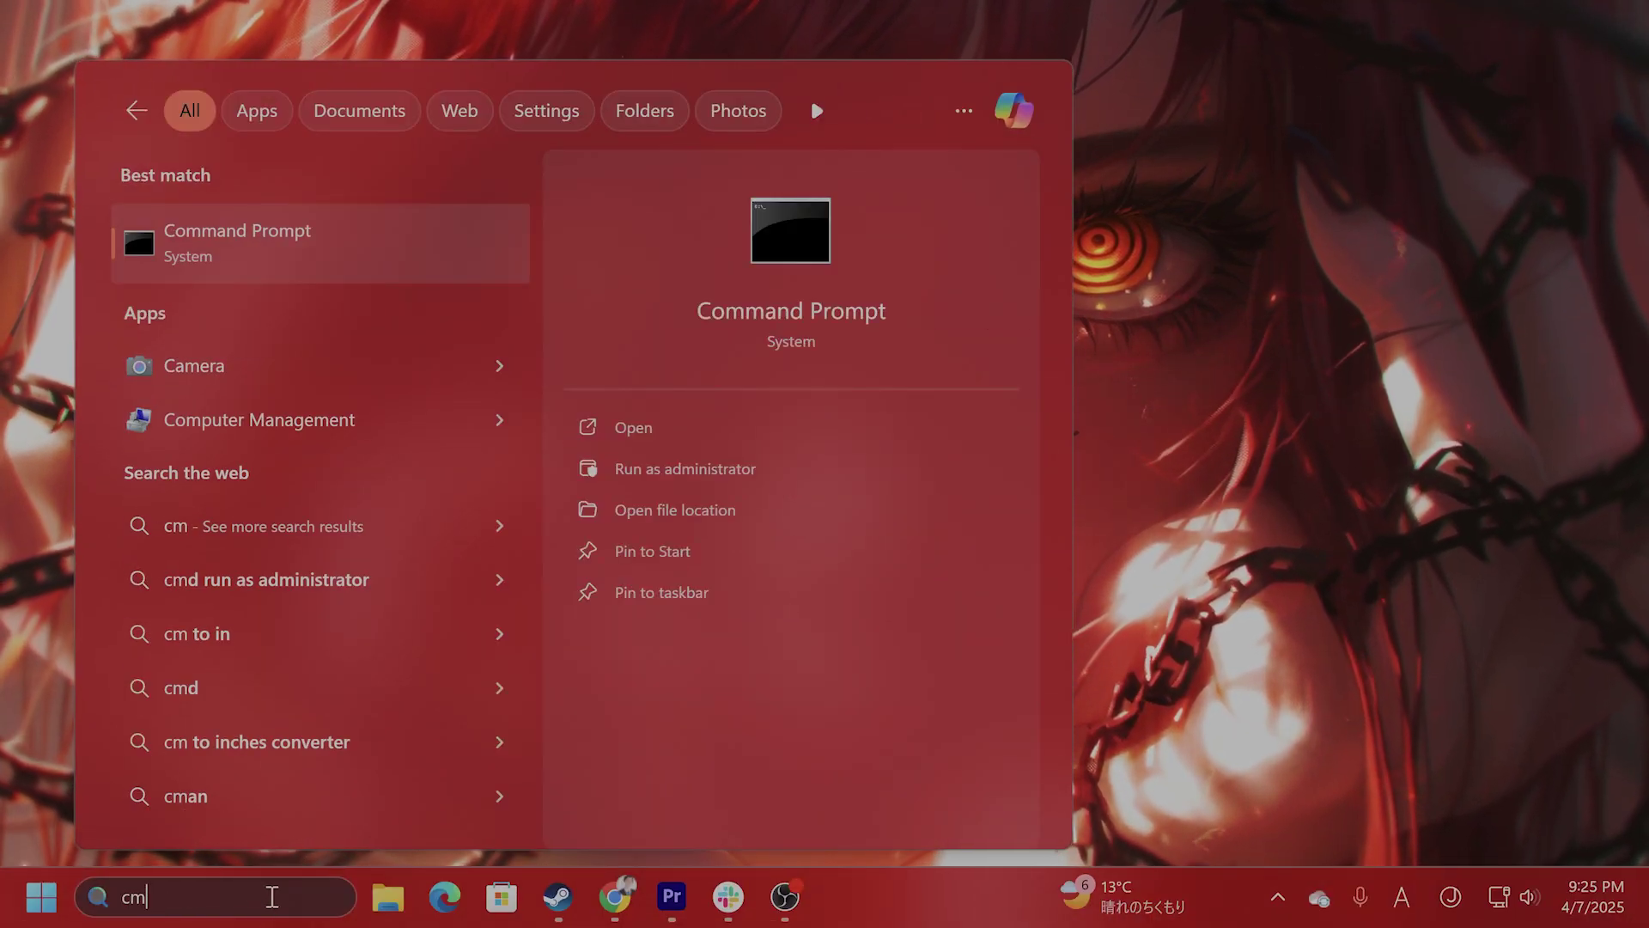
{"action": "type", "text": "d"}
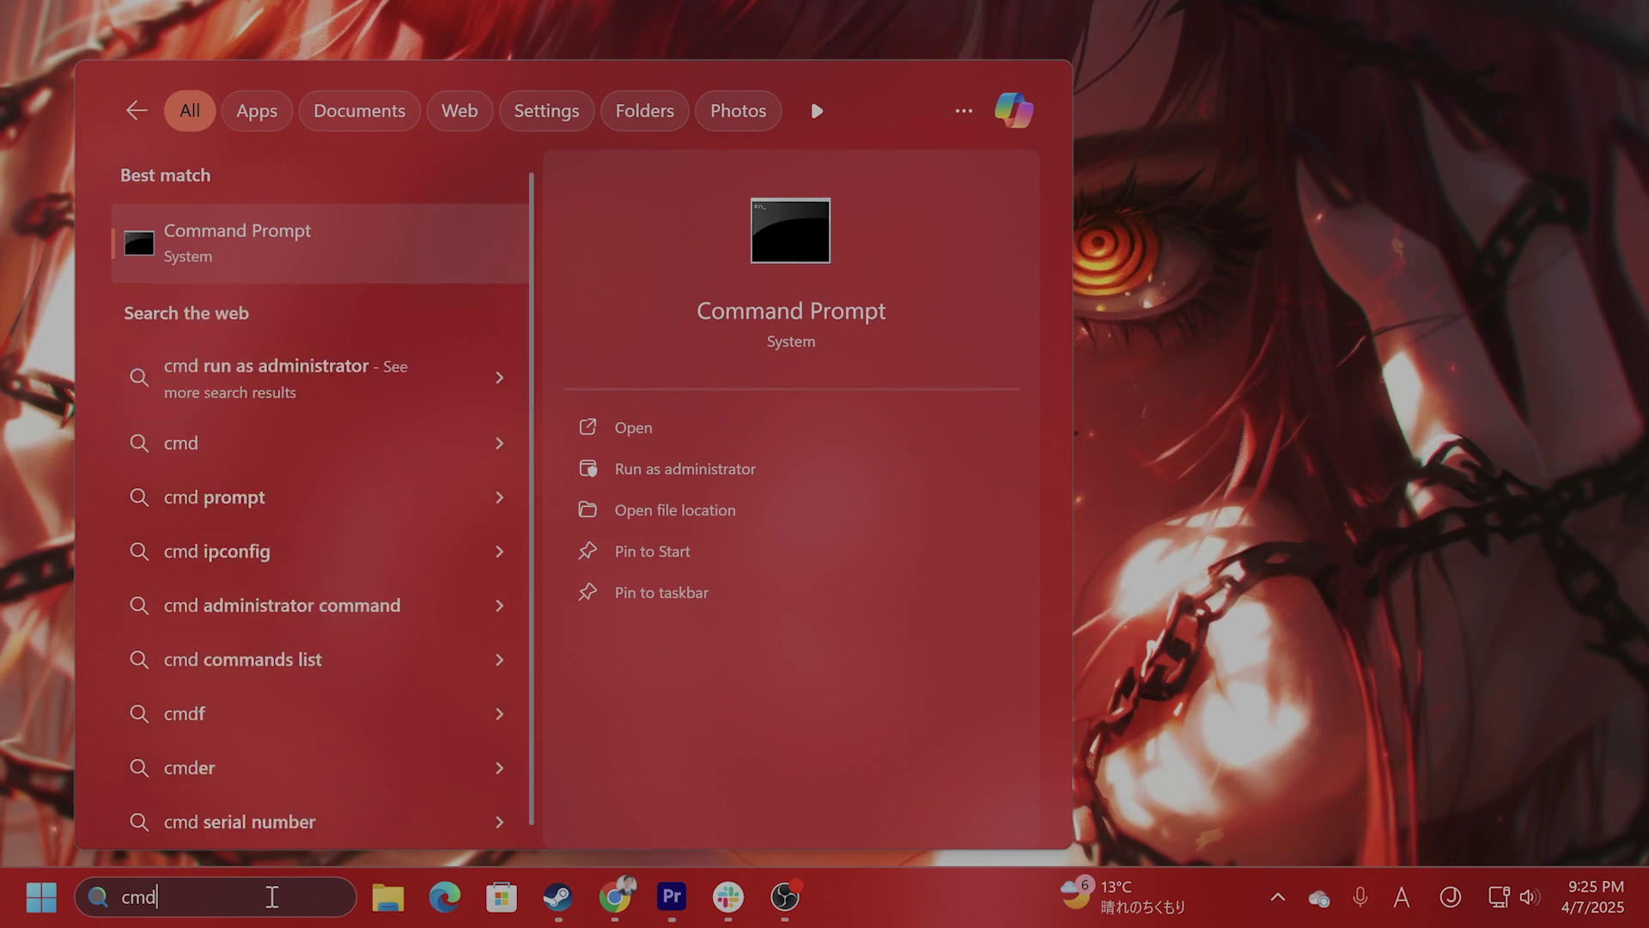
{"action": "right_click", "coordinate": [306, 232]}
{"action": "left_click", "coordinate": [344, 255]}
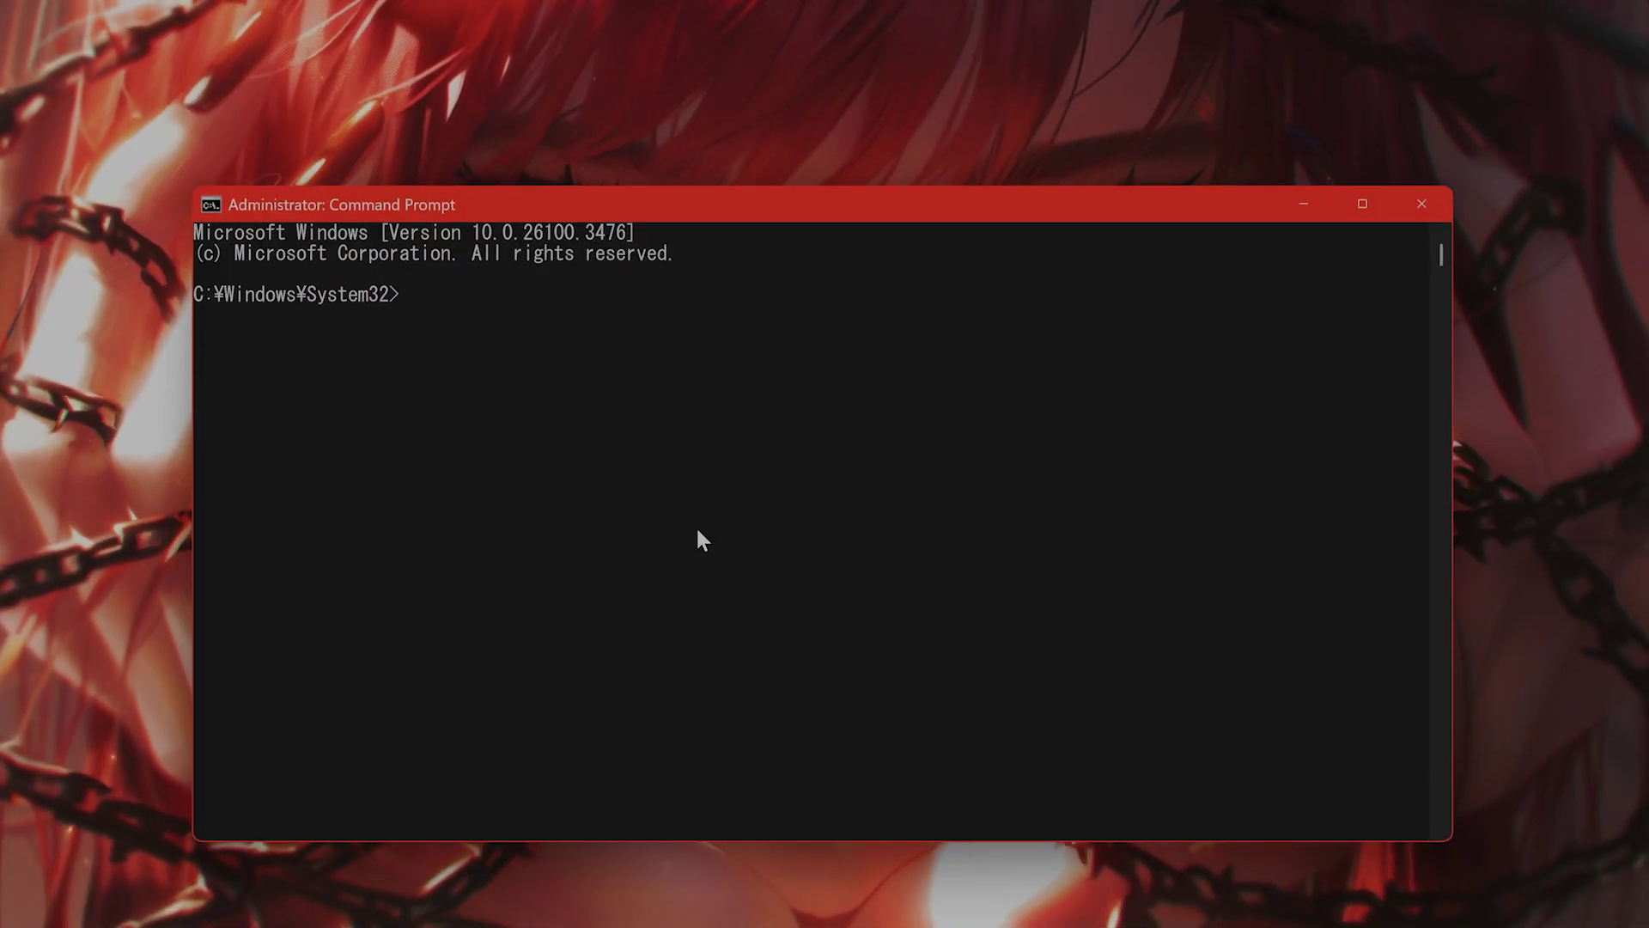
{"action": "left_click", "coordinate": [620, 912]}
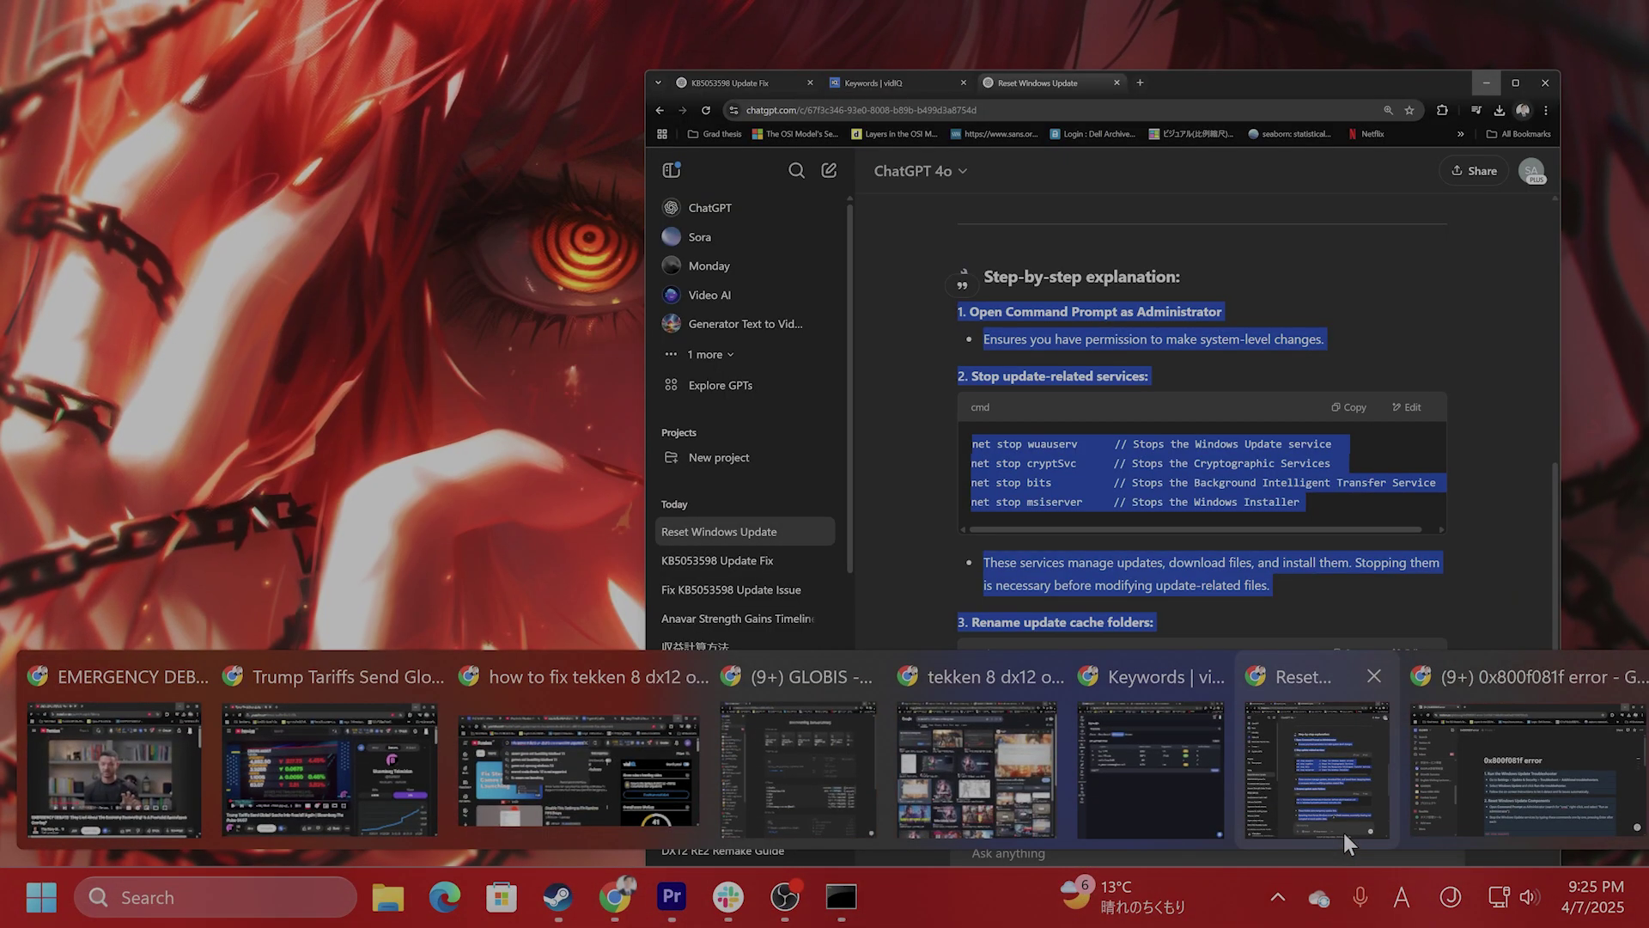
Maximize the Reset Windows Update chat and select the net stop cryptSvc and bits commands.
{"action": "left_click", "coordinate": [1343, 832]}
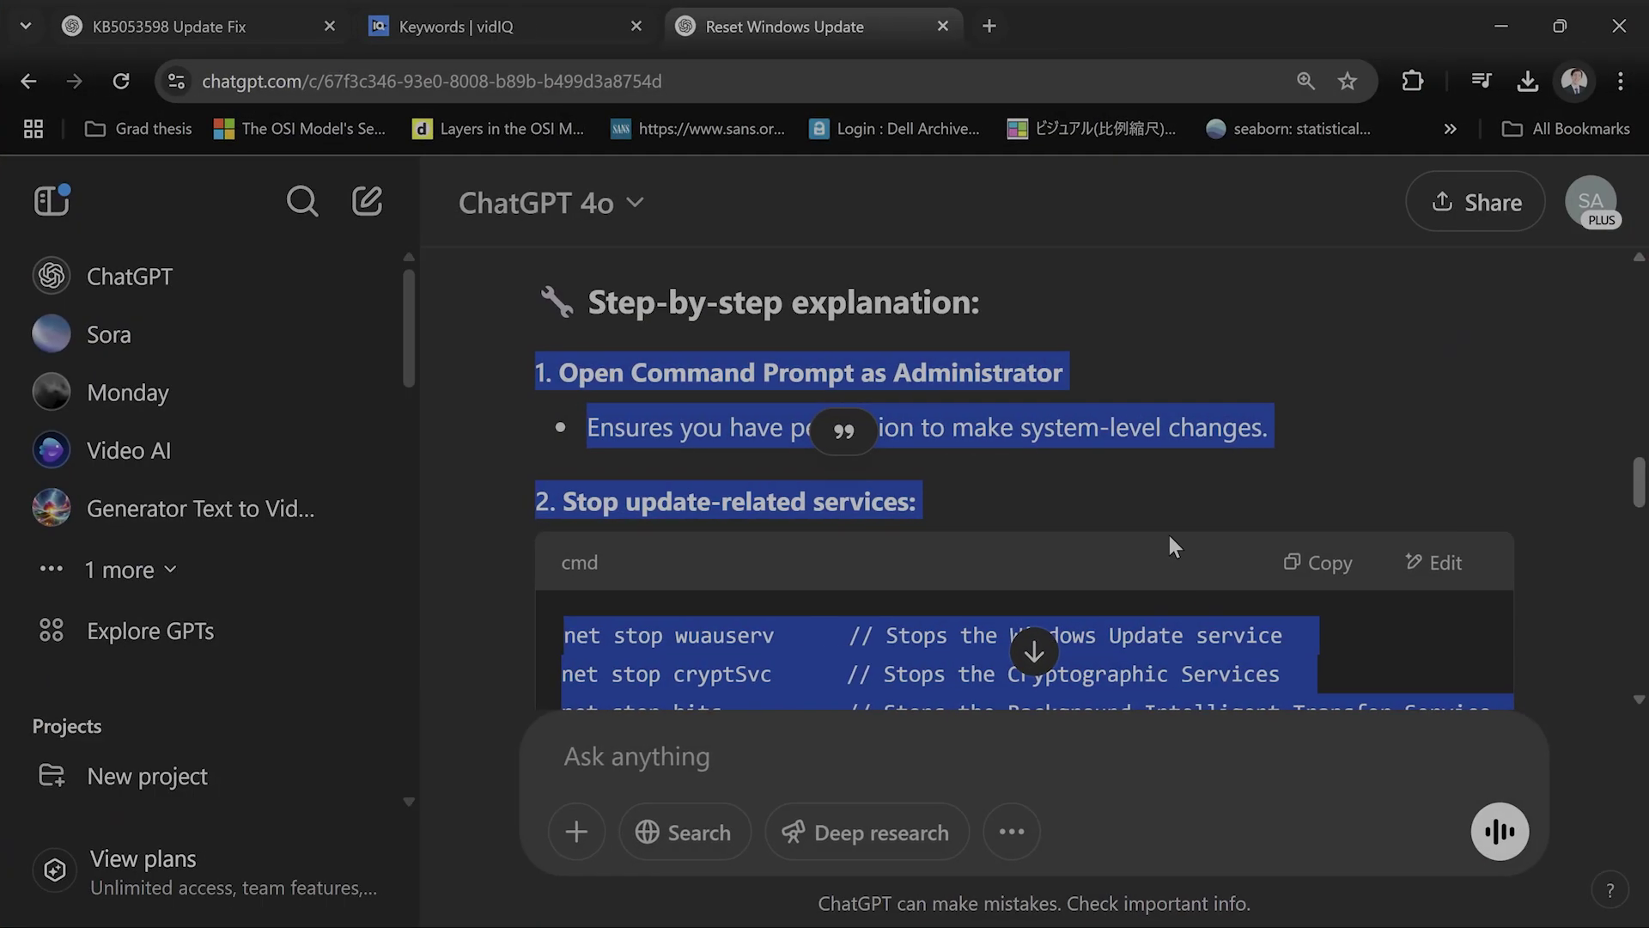
{"action": "left_click", "coordinate": [1165, 515]}
{"action": "scroll", "coordinate": [1164, 515], "scroll_direction": "down", "scroll_amount": 5}
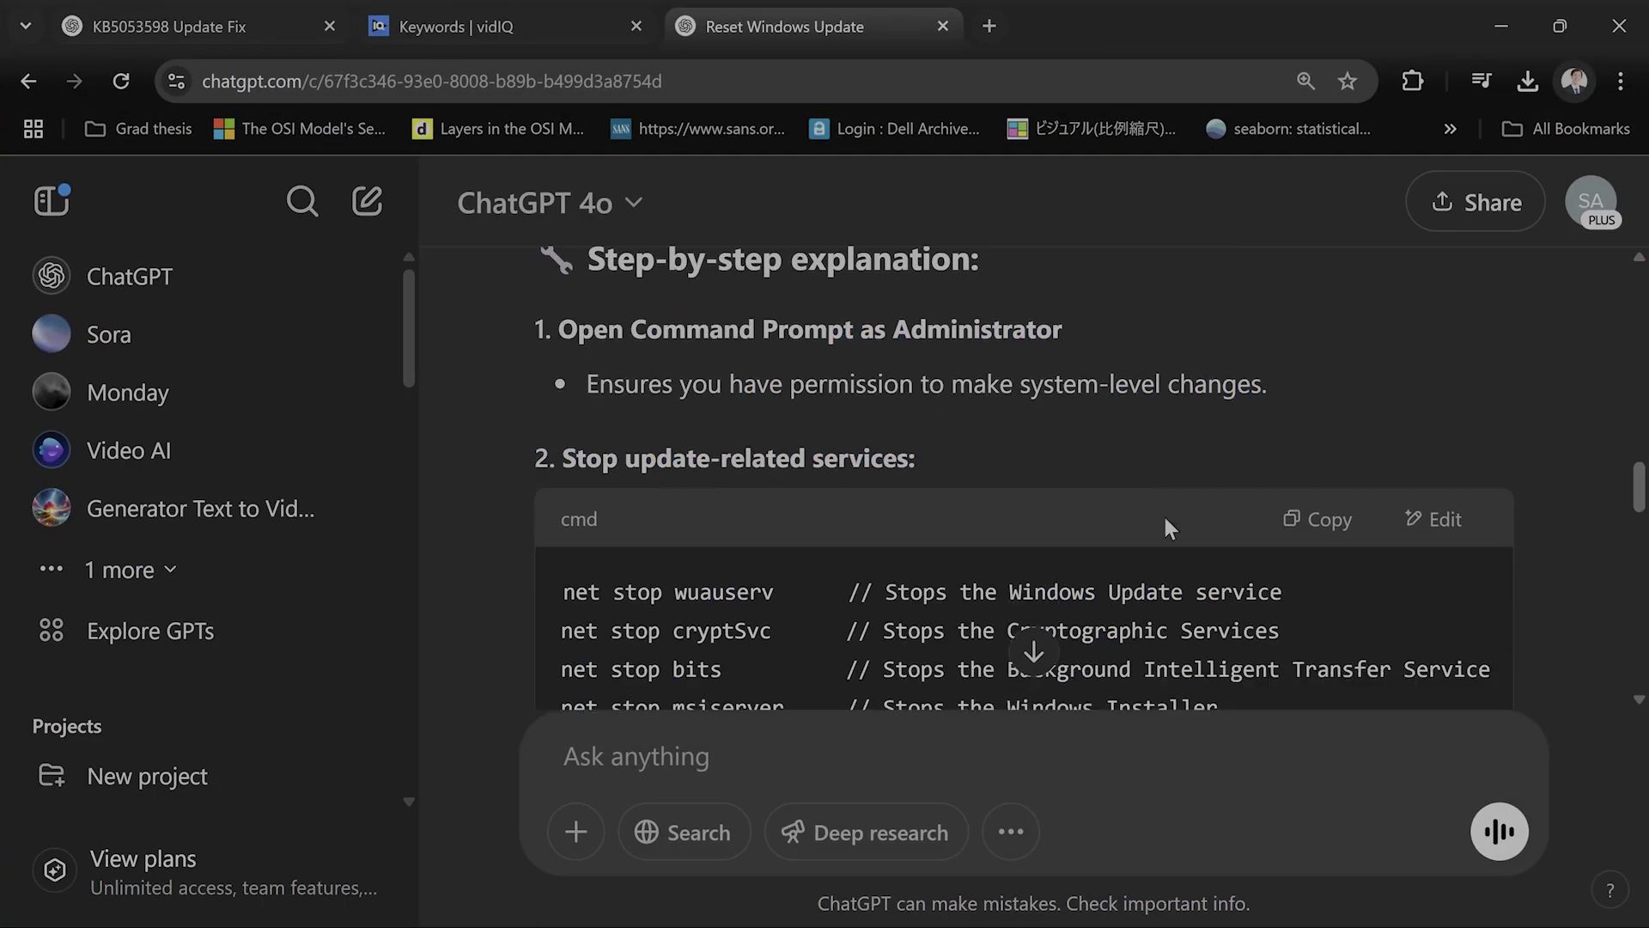
{"action": "scroll", "coordinate": [1162, 524], "scroll_direction": "up", "scroll_amount": 5}
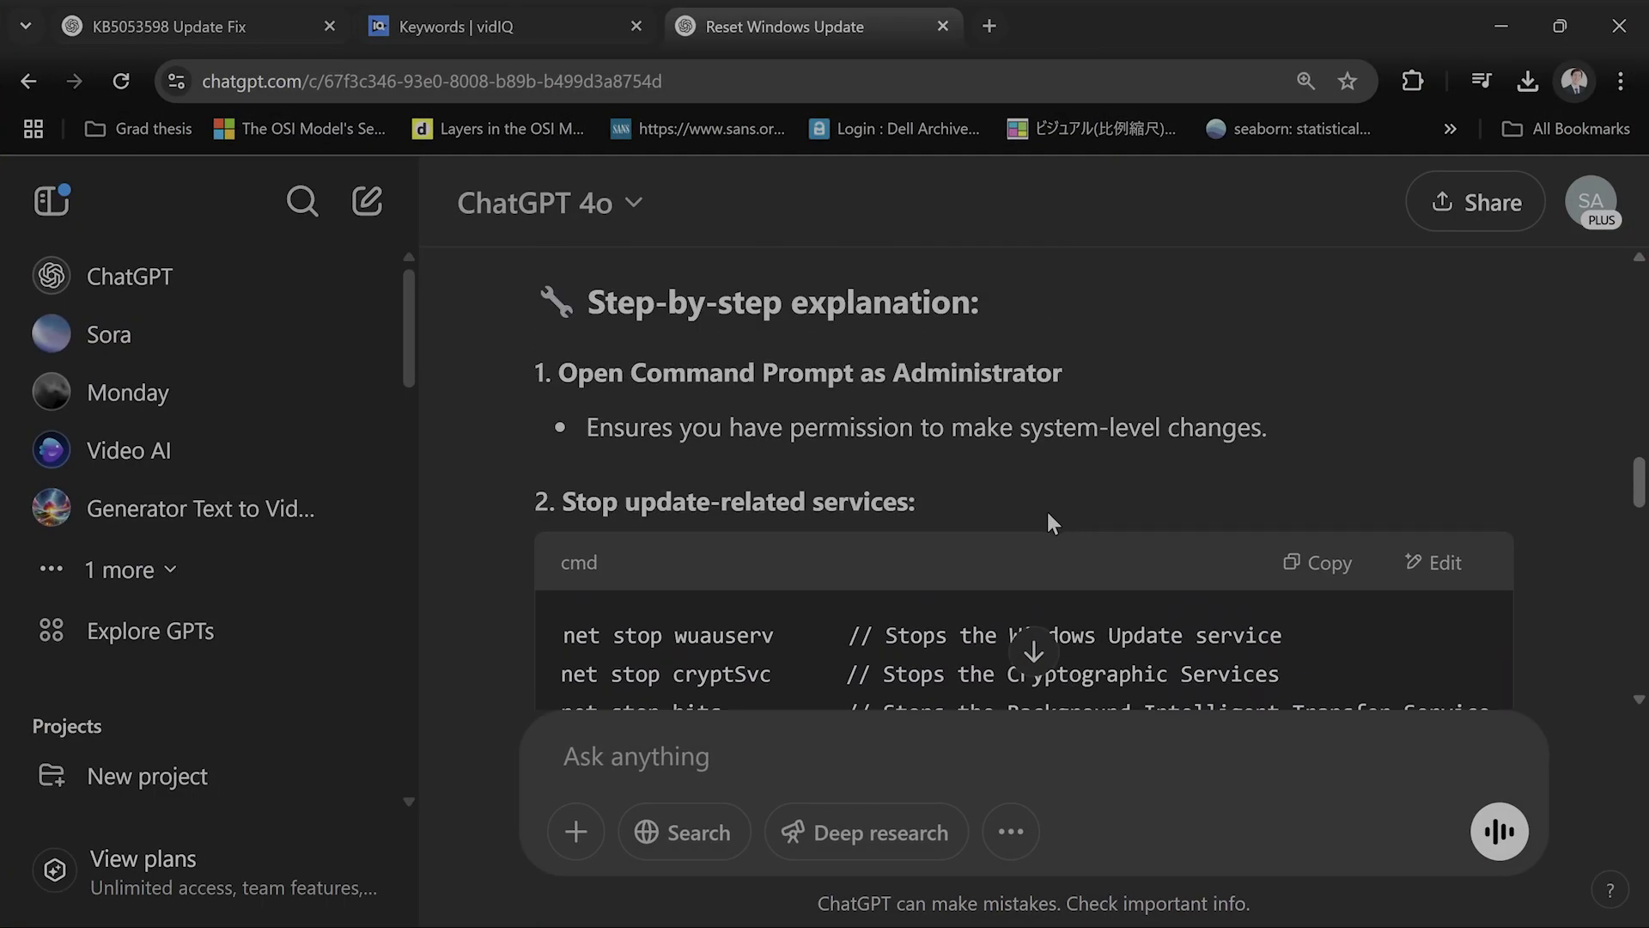
{"action": "scroll", "coordinate": [851, 464], "scroll_direction": "down", "scroll_amount": 3}
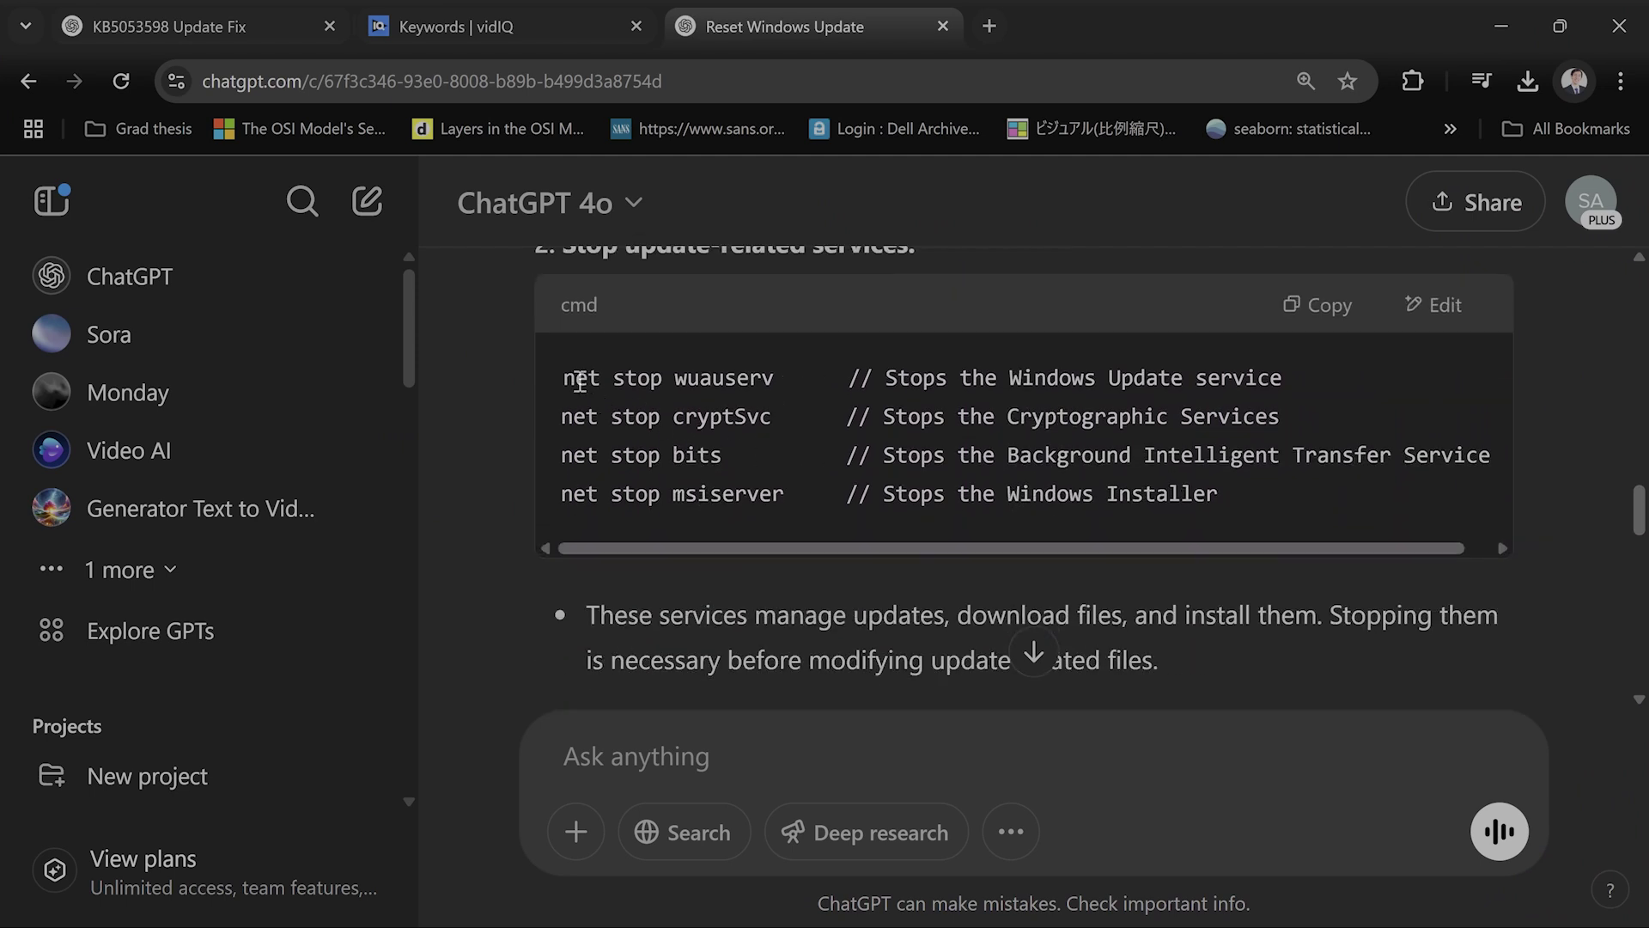
{"action": "left_click", "coordinate": [774, 414]}
{"action": "left_click_drag", "start_coordinate": [568, 421], "coordinate": [795, 444]}
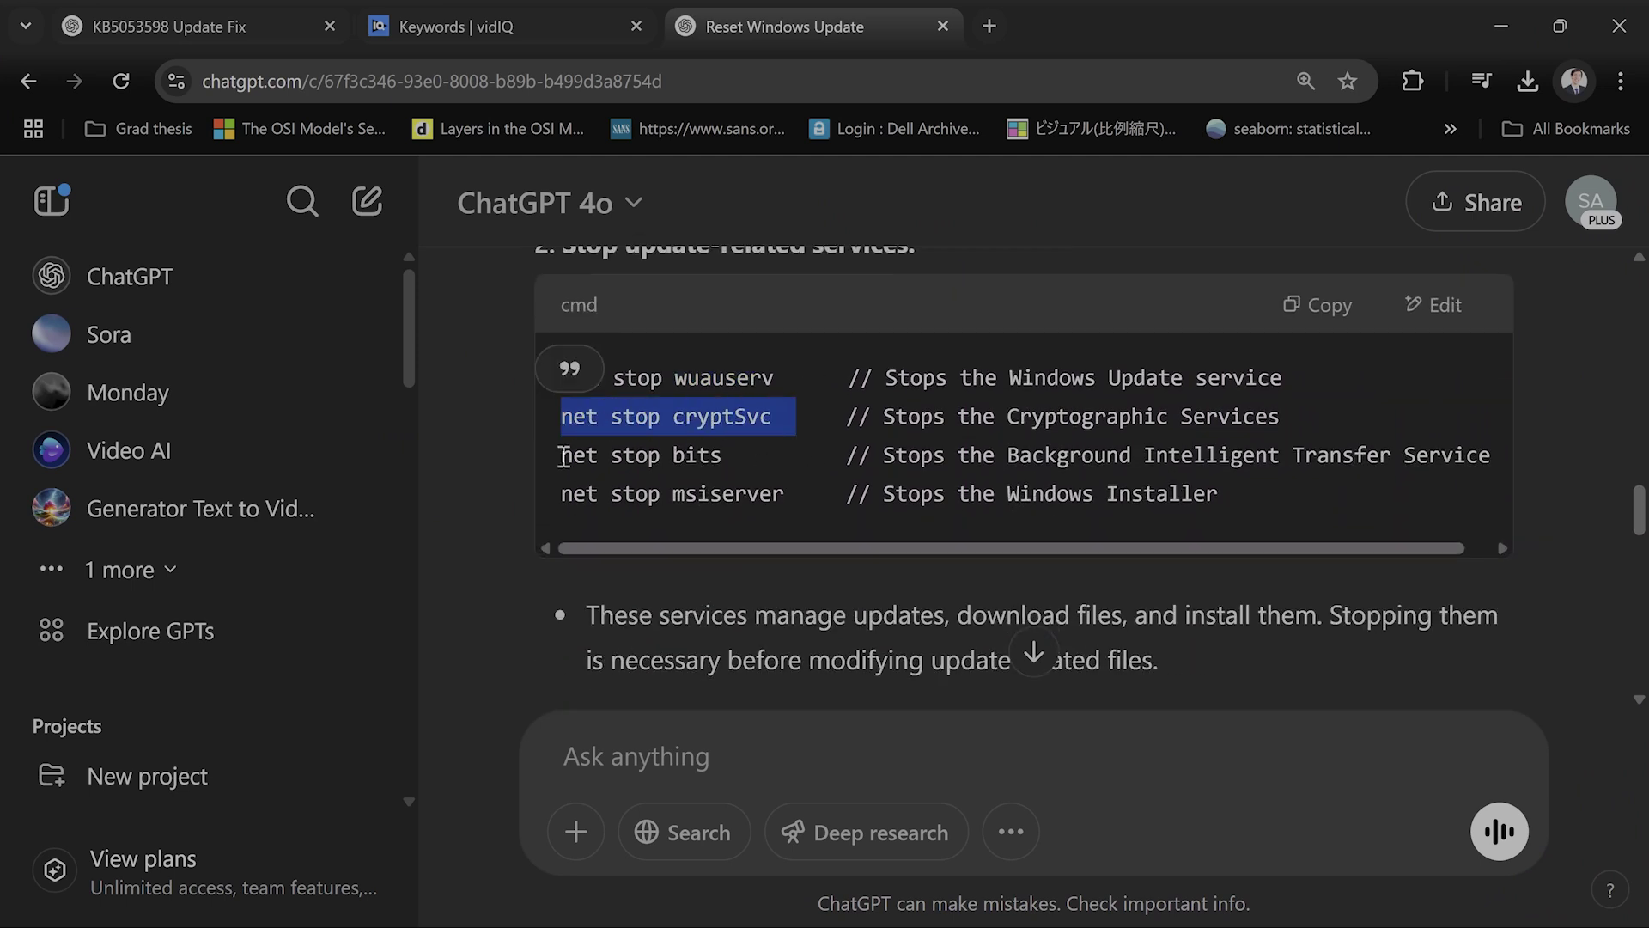
{"action": "left_click_drag", "start_coordinate": [564, 455], "coordinate": [670, 460]}
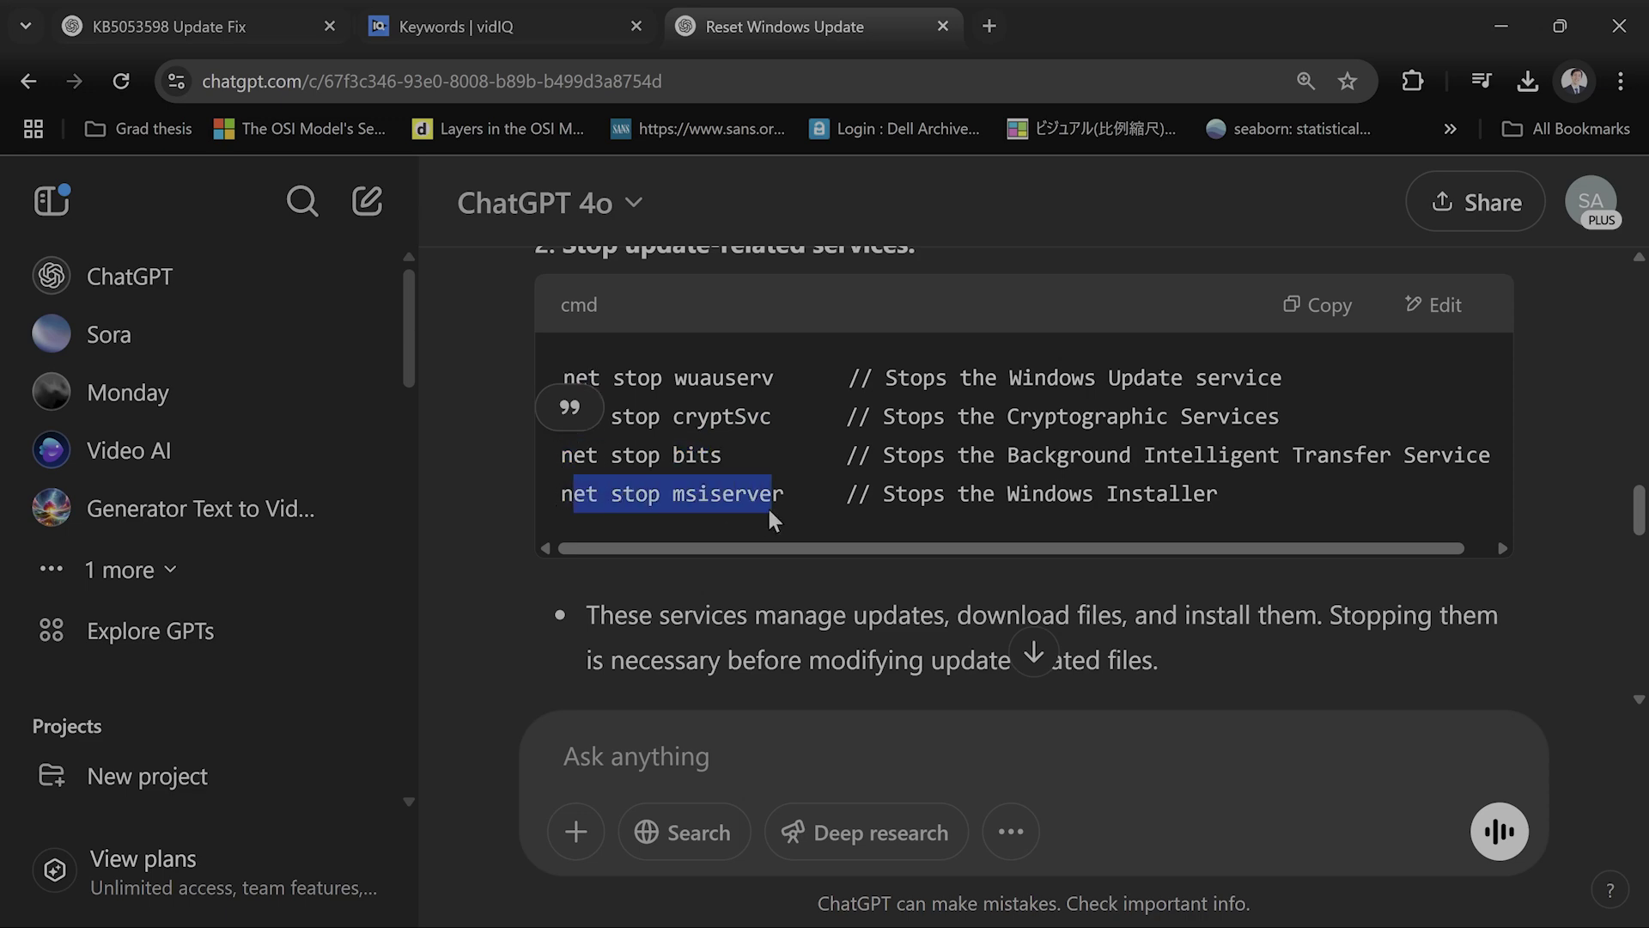
Select the two folder rename and four net start commands, then minimize the browser.
{"action": "left_click_drag", "start_coordinate": [766, 505], "coordinate": [787, 510]}
{"action": "scroll", "coordinate": [816, 524], "scroll_direction": "up", "scroll_amount": 5}
{"action": "scroll", "coordinate": [868, 538], "scroll_direction": "down", "scroll_amount": 3}
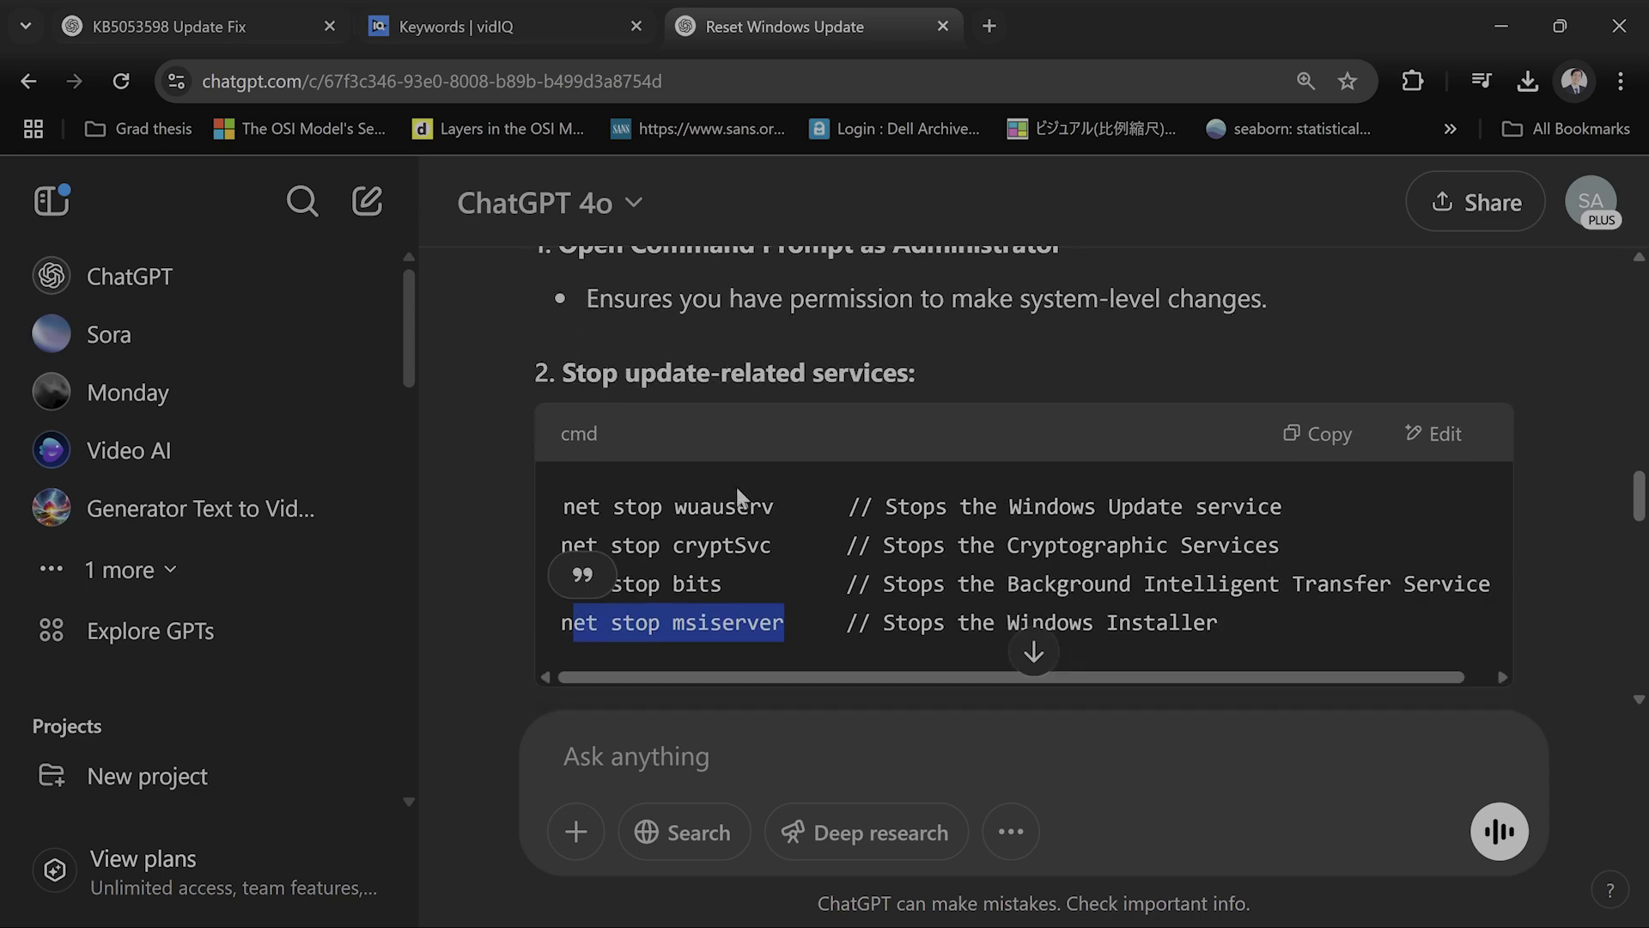
{"action": "scroll", "coordinate": [771, 498], "scroll_direction": "down", "scroll_amount": 5}
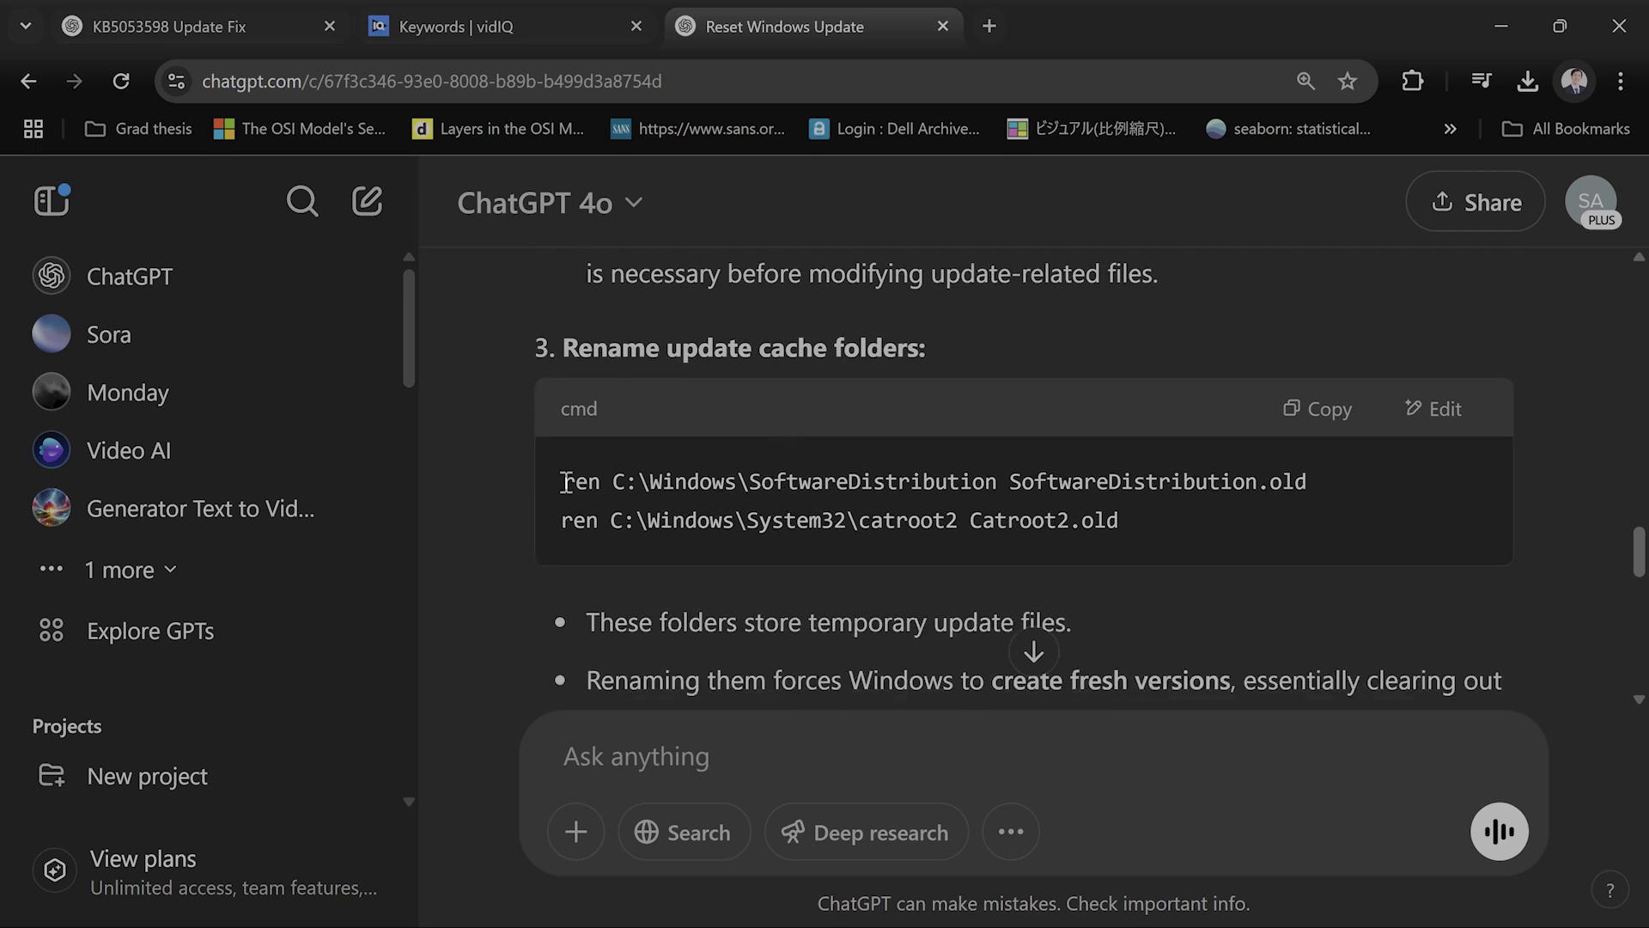
{"action": "left_click_drag", "start_coordinate": [565, 481], "coordinate": [1035, 513]}
{"action": "scroll", "coordinate": [1133, 529], "scroll_direction": "down", "scroll_amount": 5}
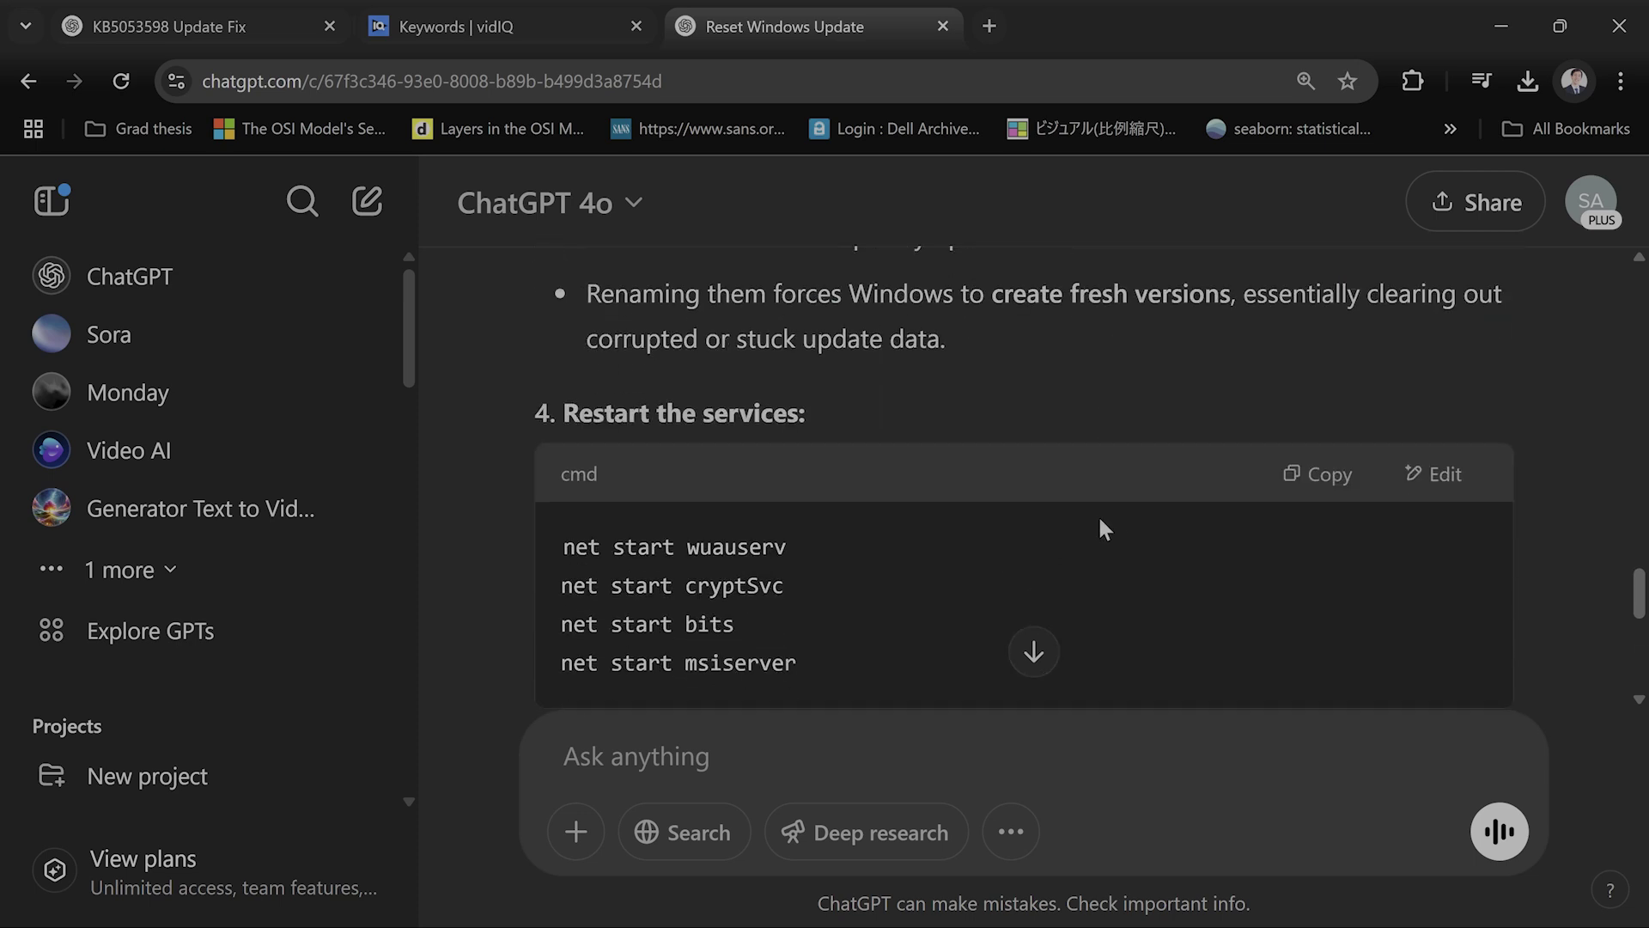
{"action": "left_click_drag", "start_coordinate": [562, 419], "coordinate": [867, 521]}
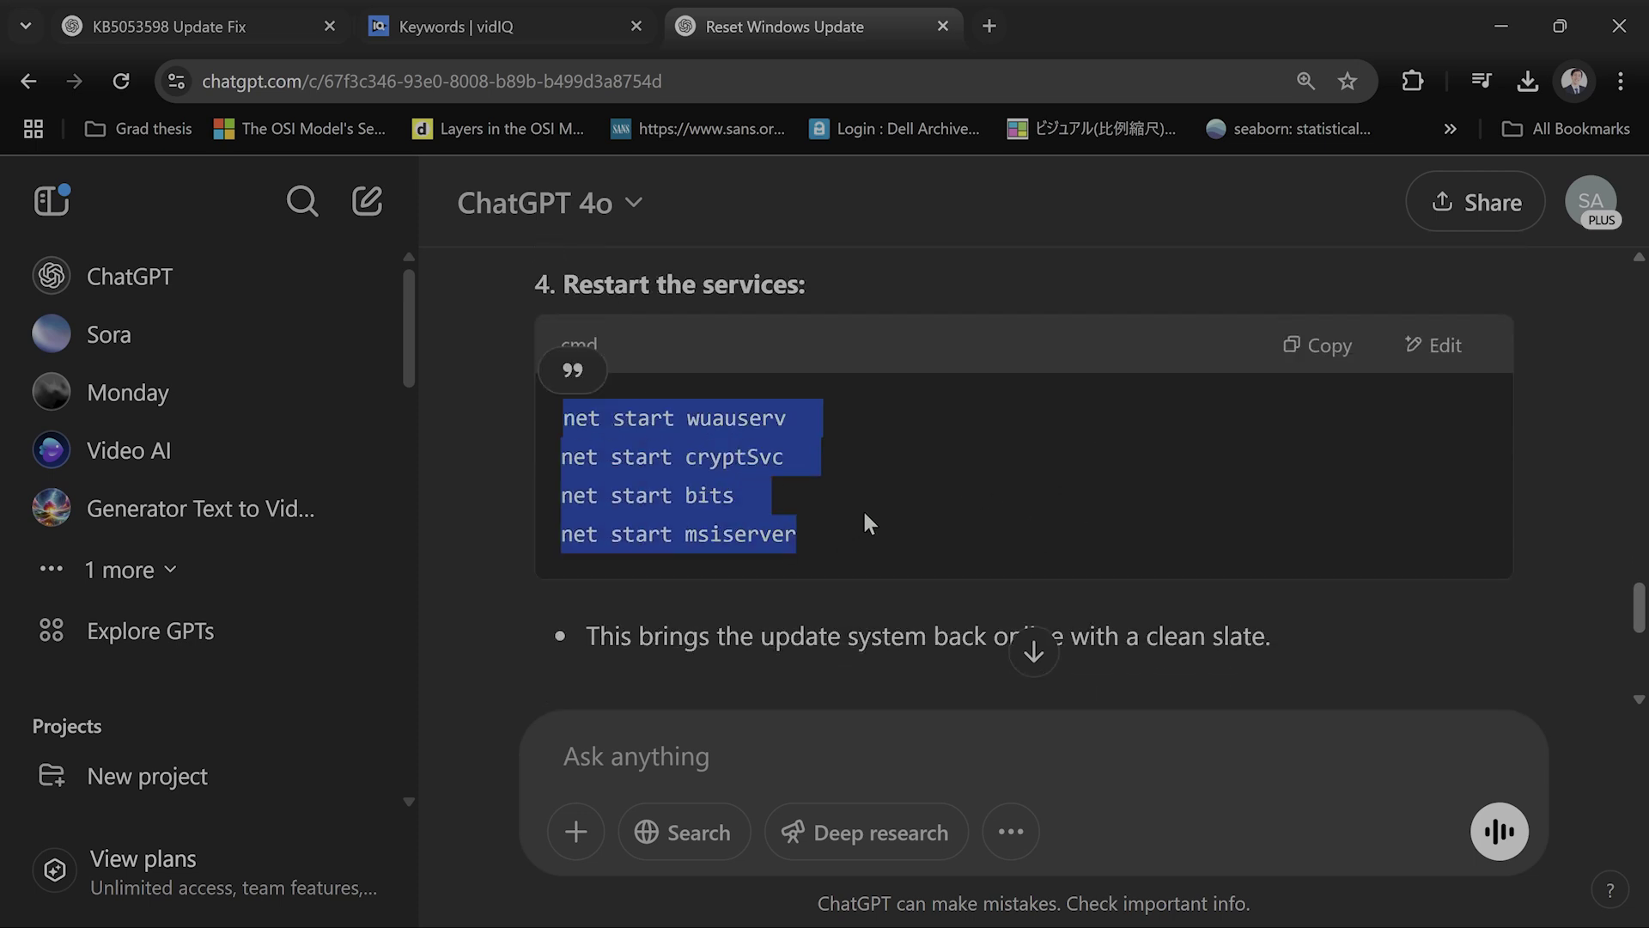
{"action": "left_click_drag", "start_coordinate": [1156, 28], "coordinate": [1033, 111]}
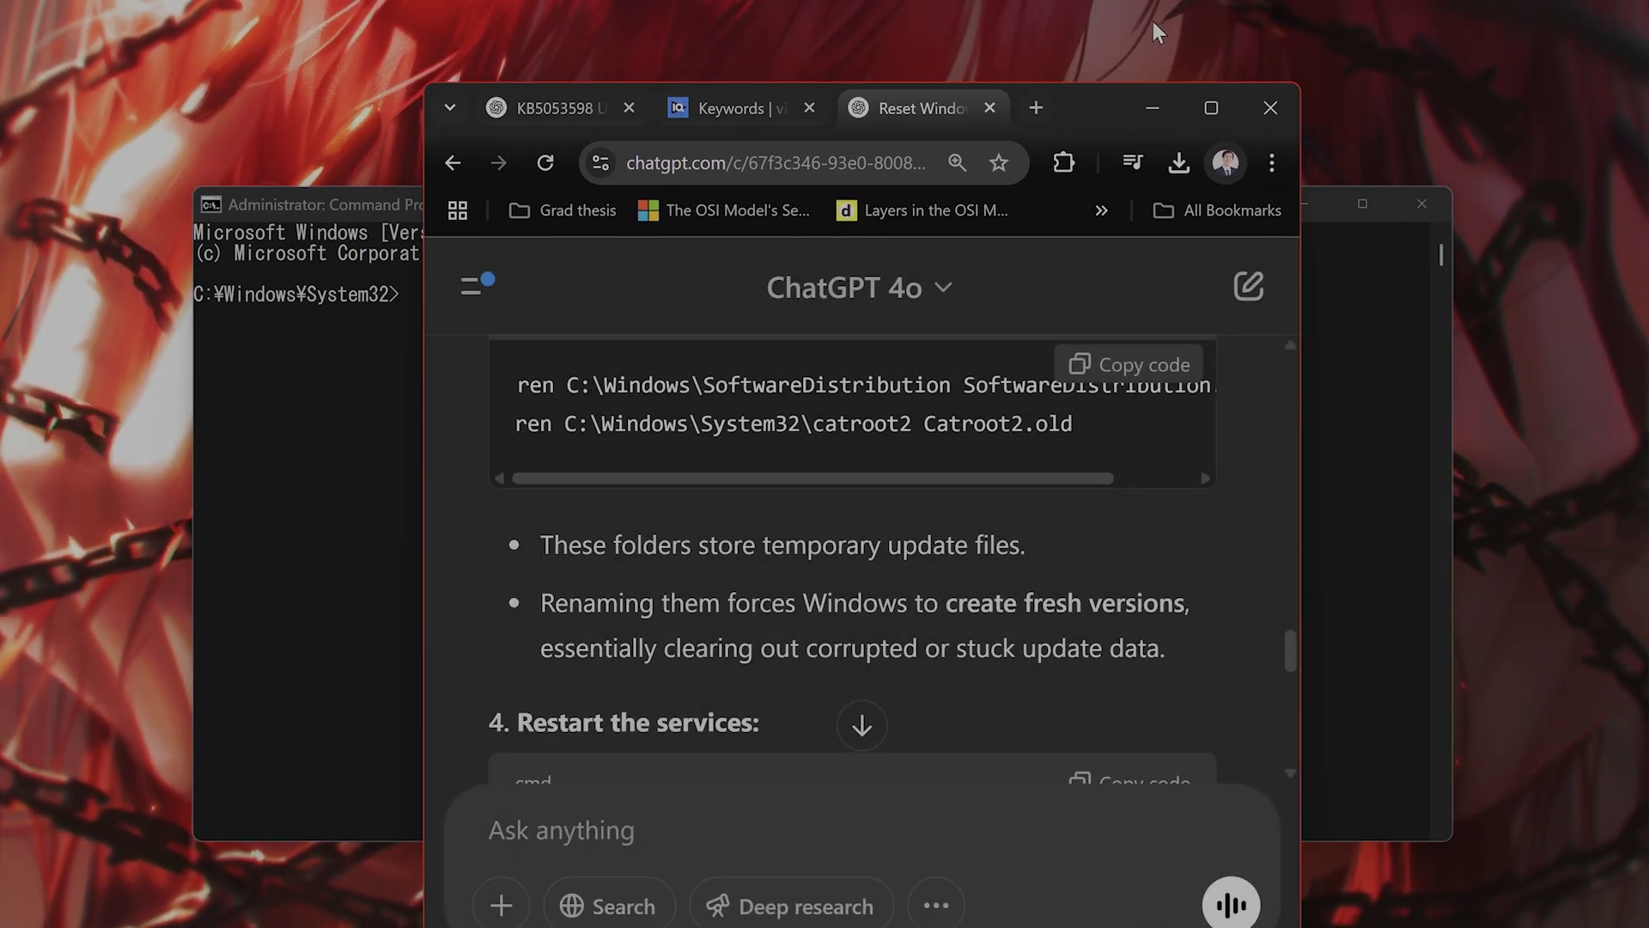
{"action": "left_click", "coordinate": [1152, 107]}
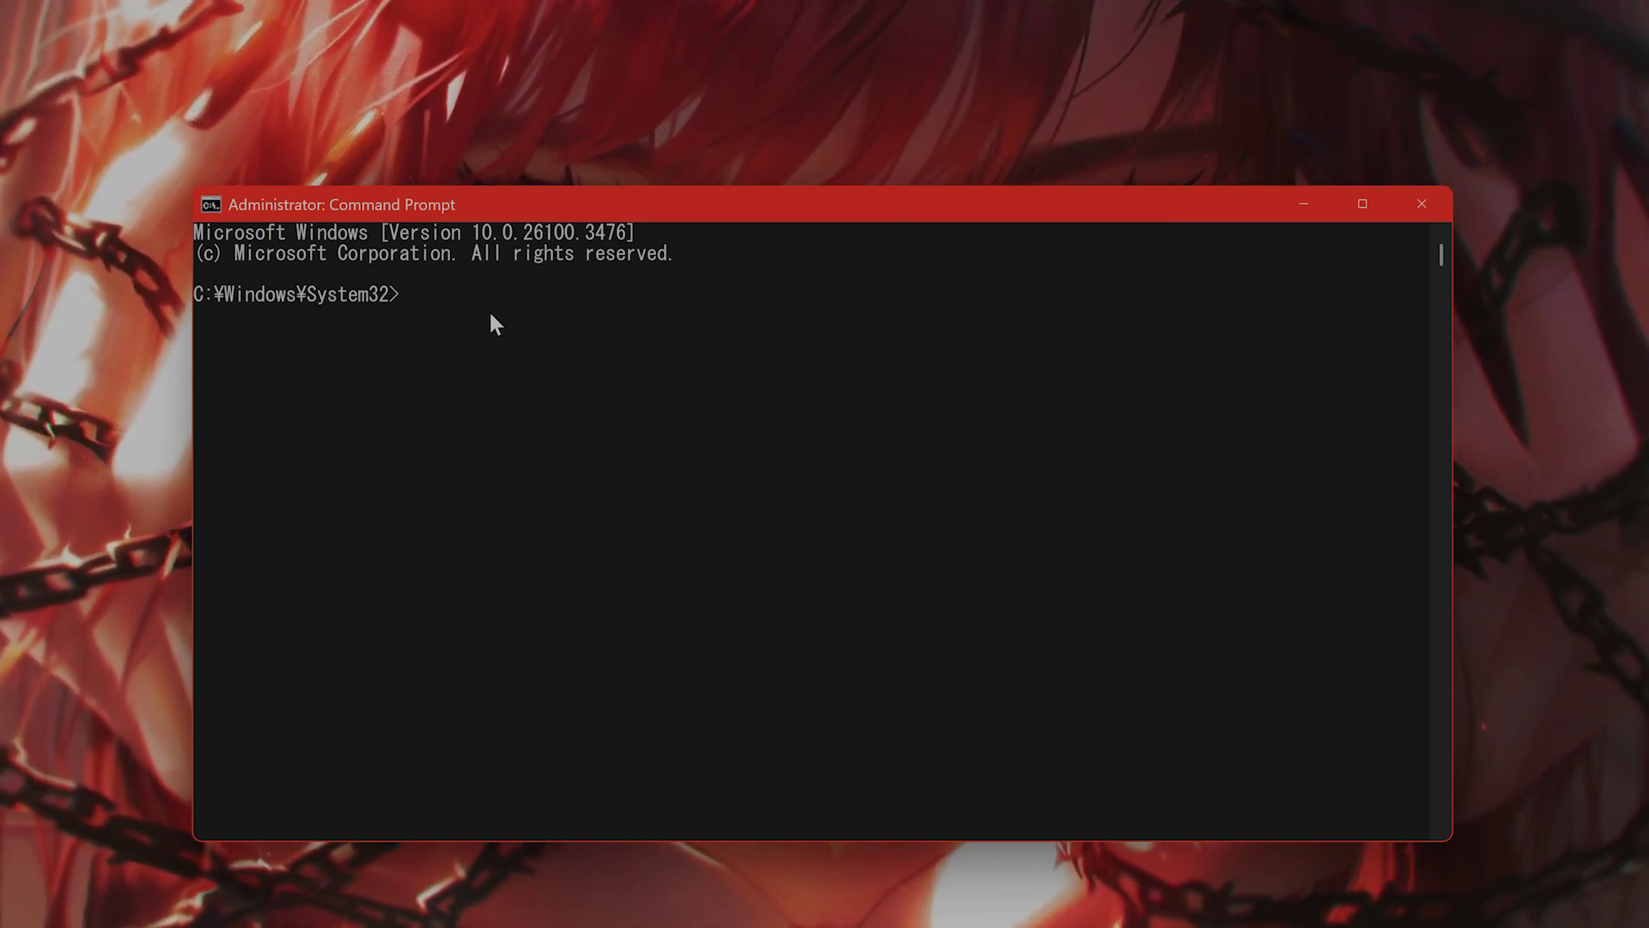
Run sfc /scannow in the admin Command Prompt, closing it at 24% verification.
{"action": "type", "text": "sfc /."}
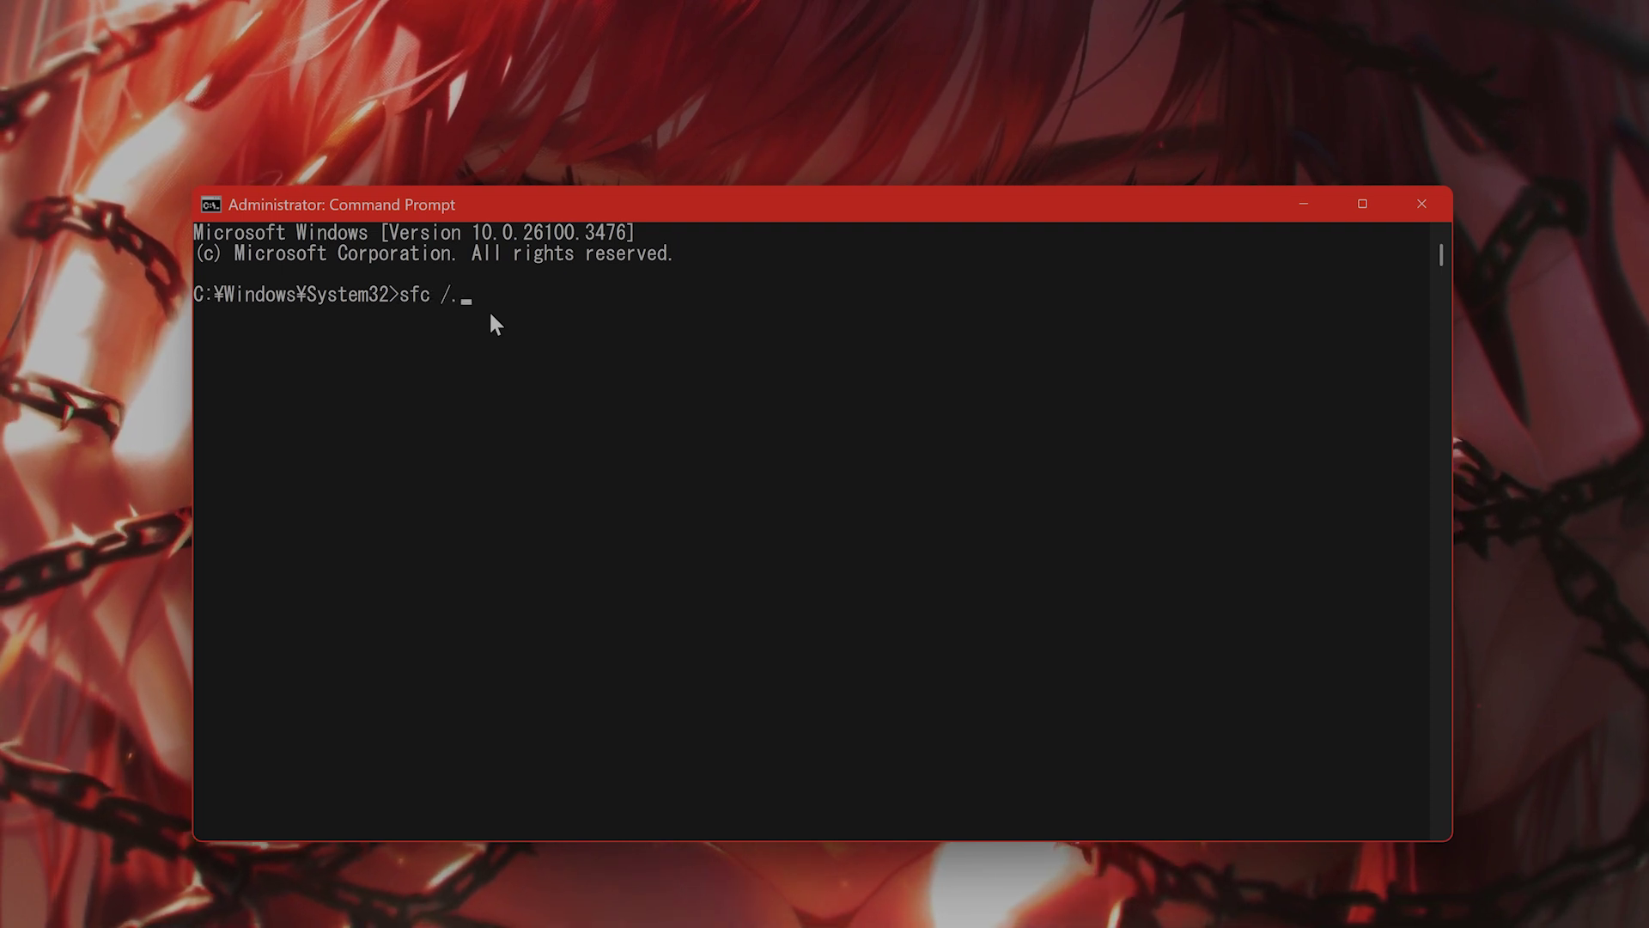
{"action": "type", "text": "scannow"}
{"action": "key", "text": "Return"}
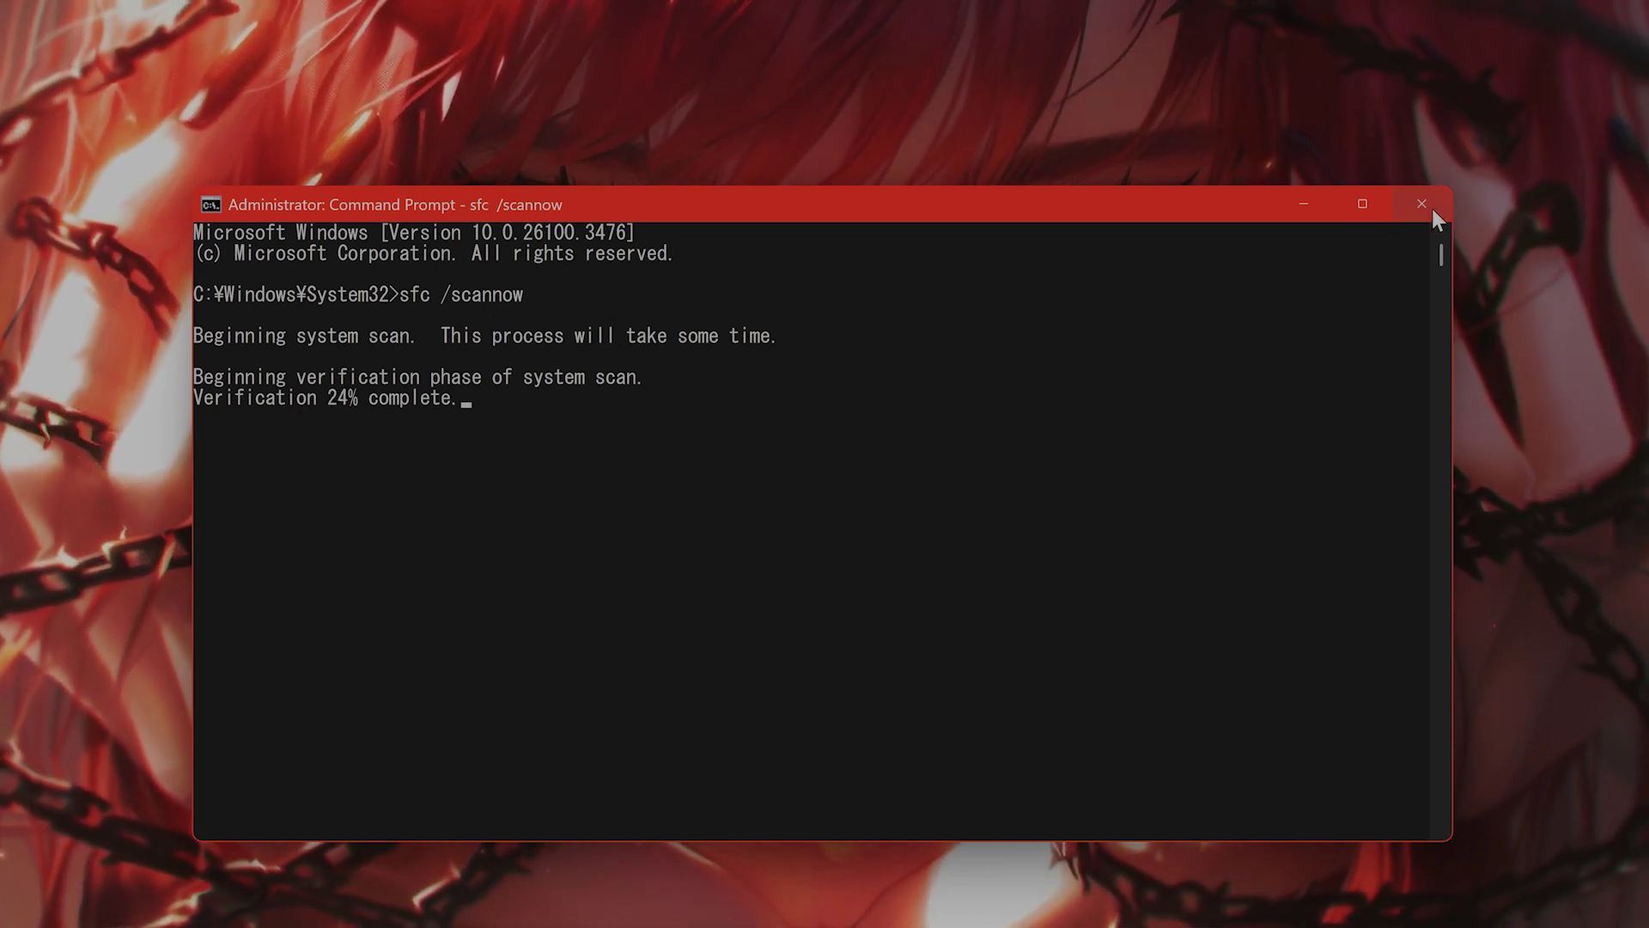
{"action": "left_click", "coordinate": [1421, 203]}
{"action": "left_click", "coordinate": [190, 893]}
Open a new administrator Command Prompt from a 'cmd' search.
{"action": "type", "text": "cm"}
{"action": "key", "text": "BackSpace"}
{"action": "type", "text": "md"}
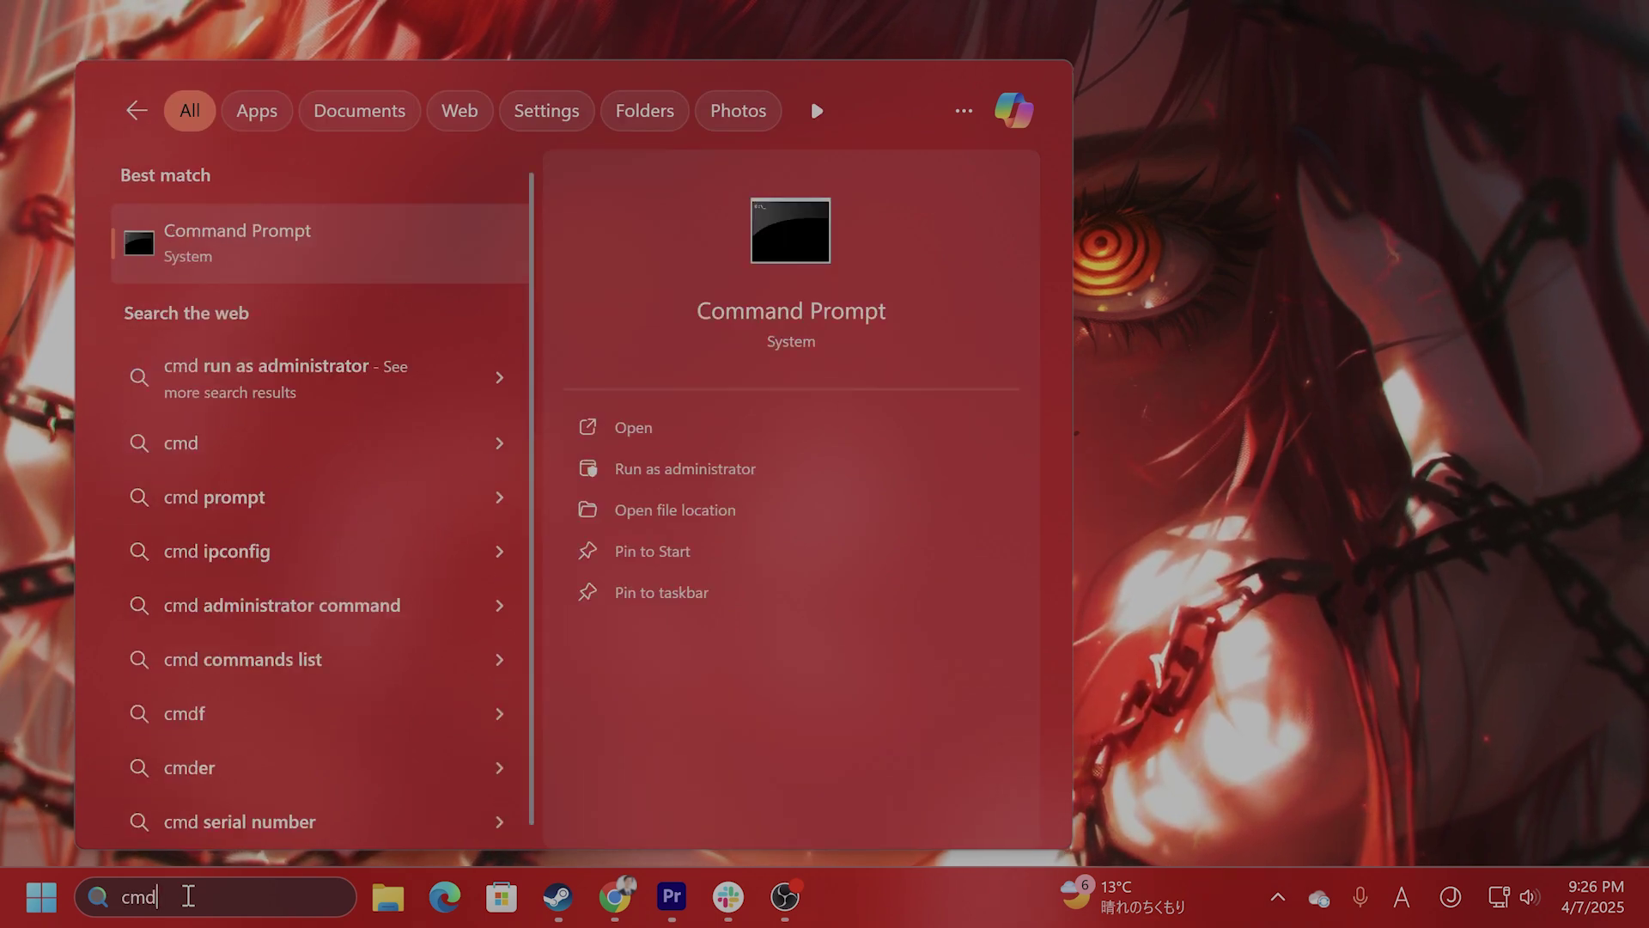
{"action": "right_click", "coordinate": [307, 275]}
{"action": "left_click", "coordinate": [404, 243]}
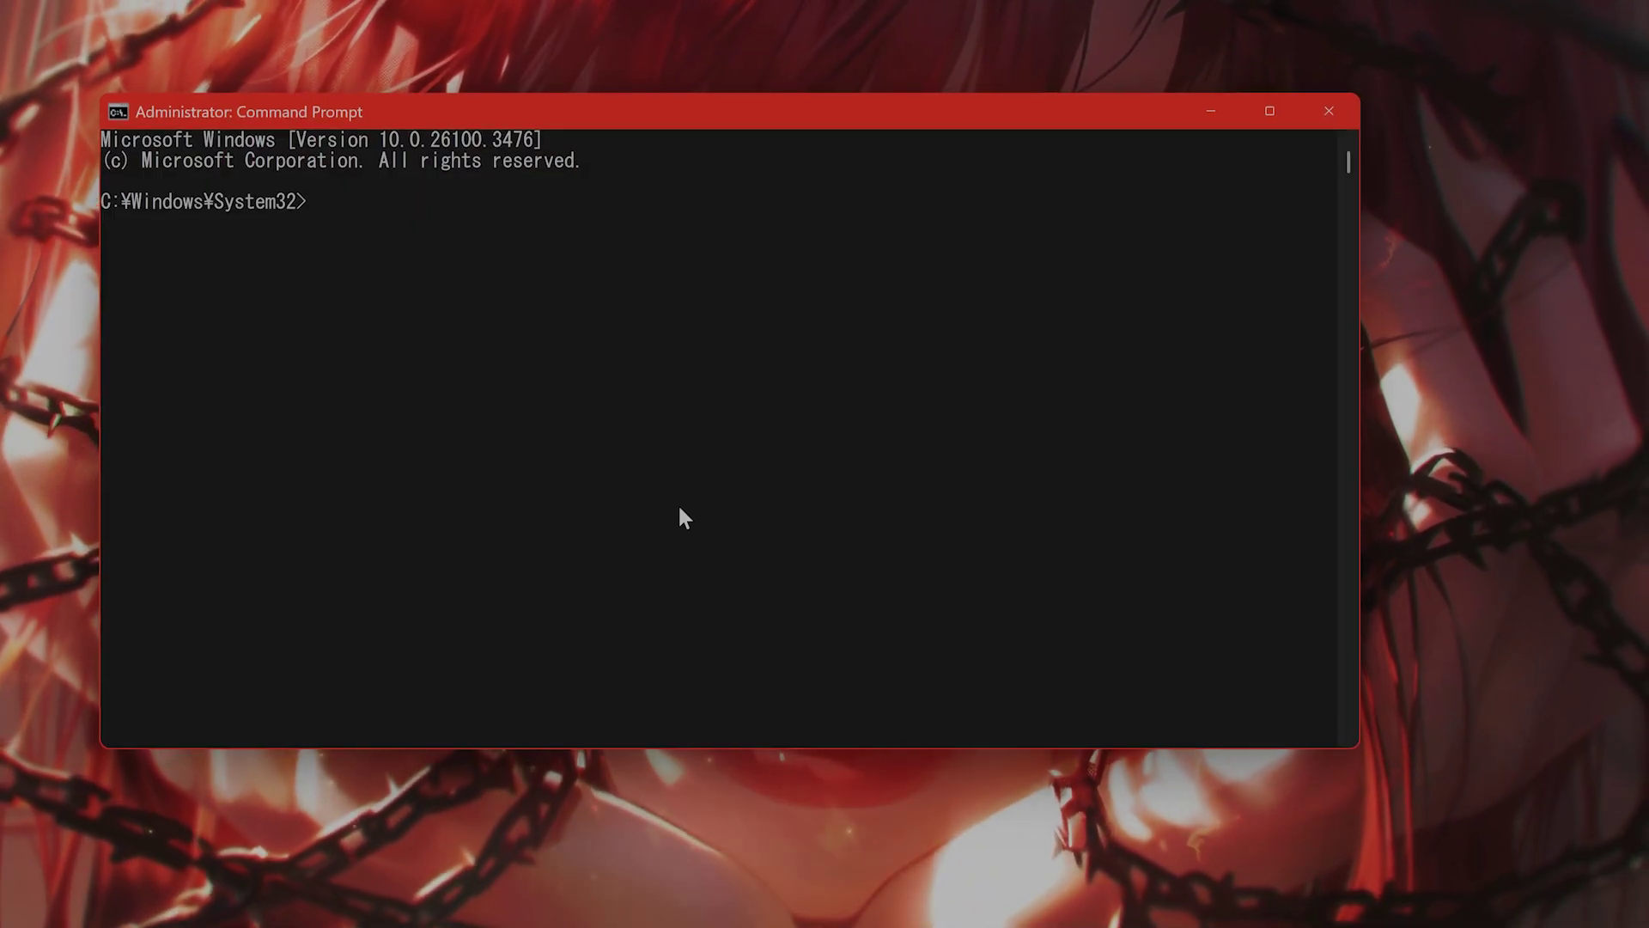
Run DISM /online /cleanup-image /restorehealth.
{"action": "type", "text": "DISM "}
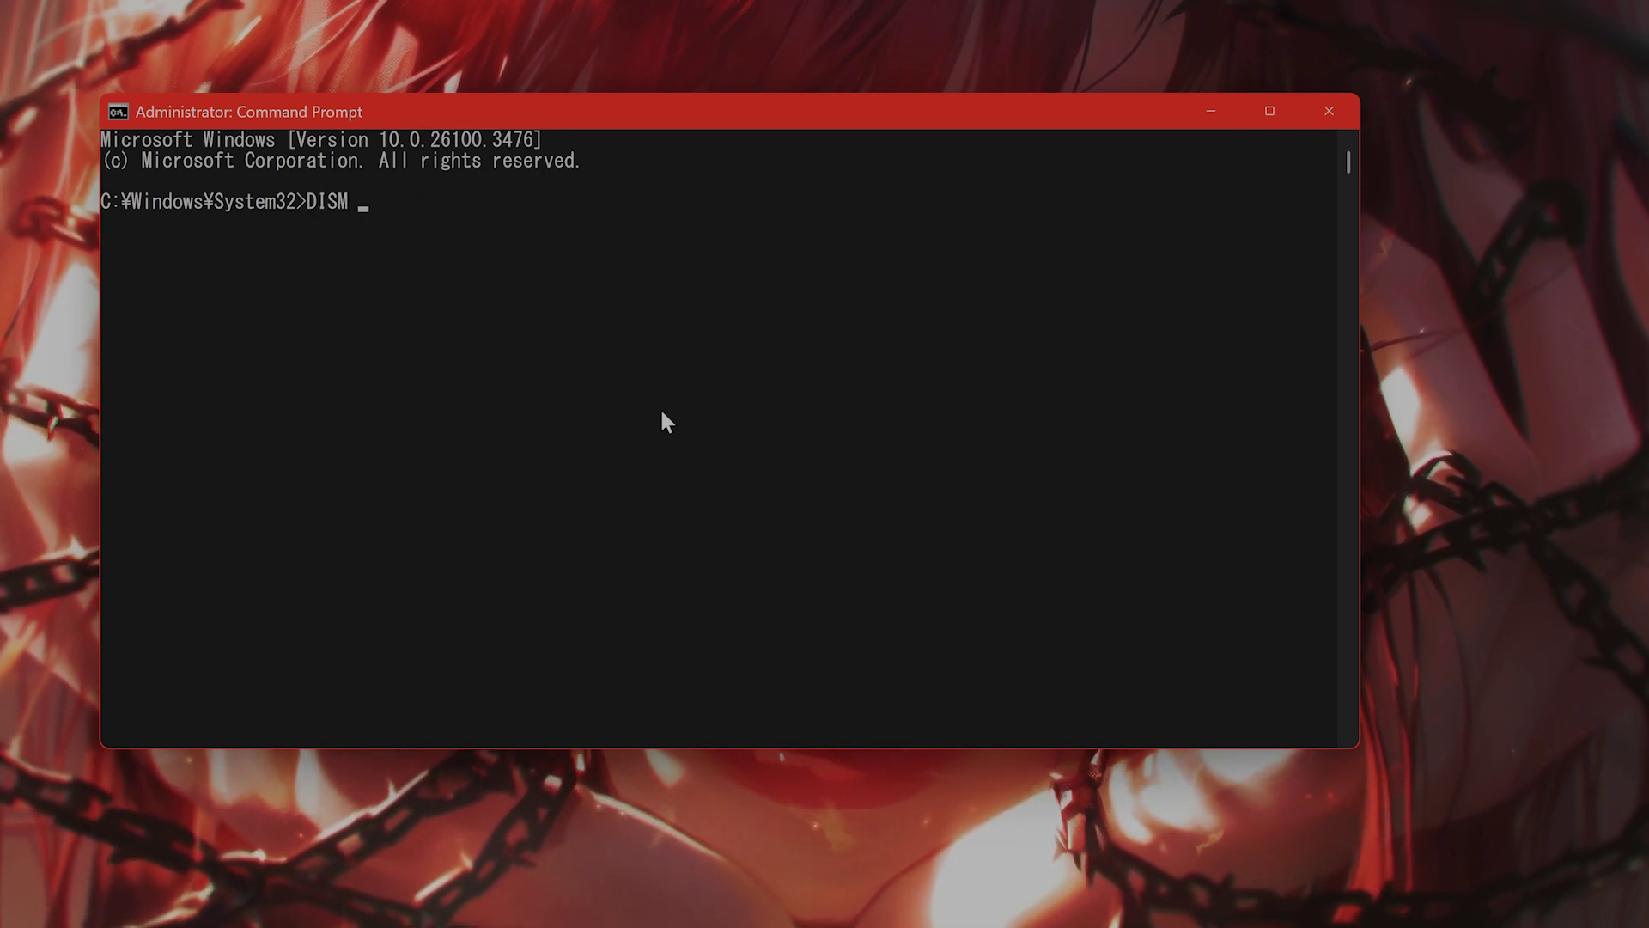
{"action": "type", "text": "/online /"}
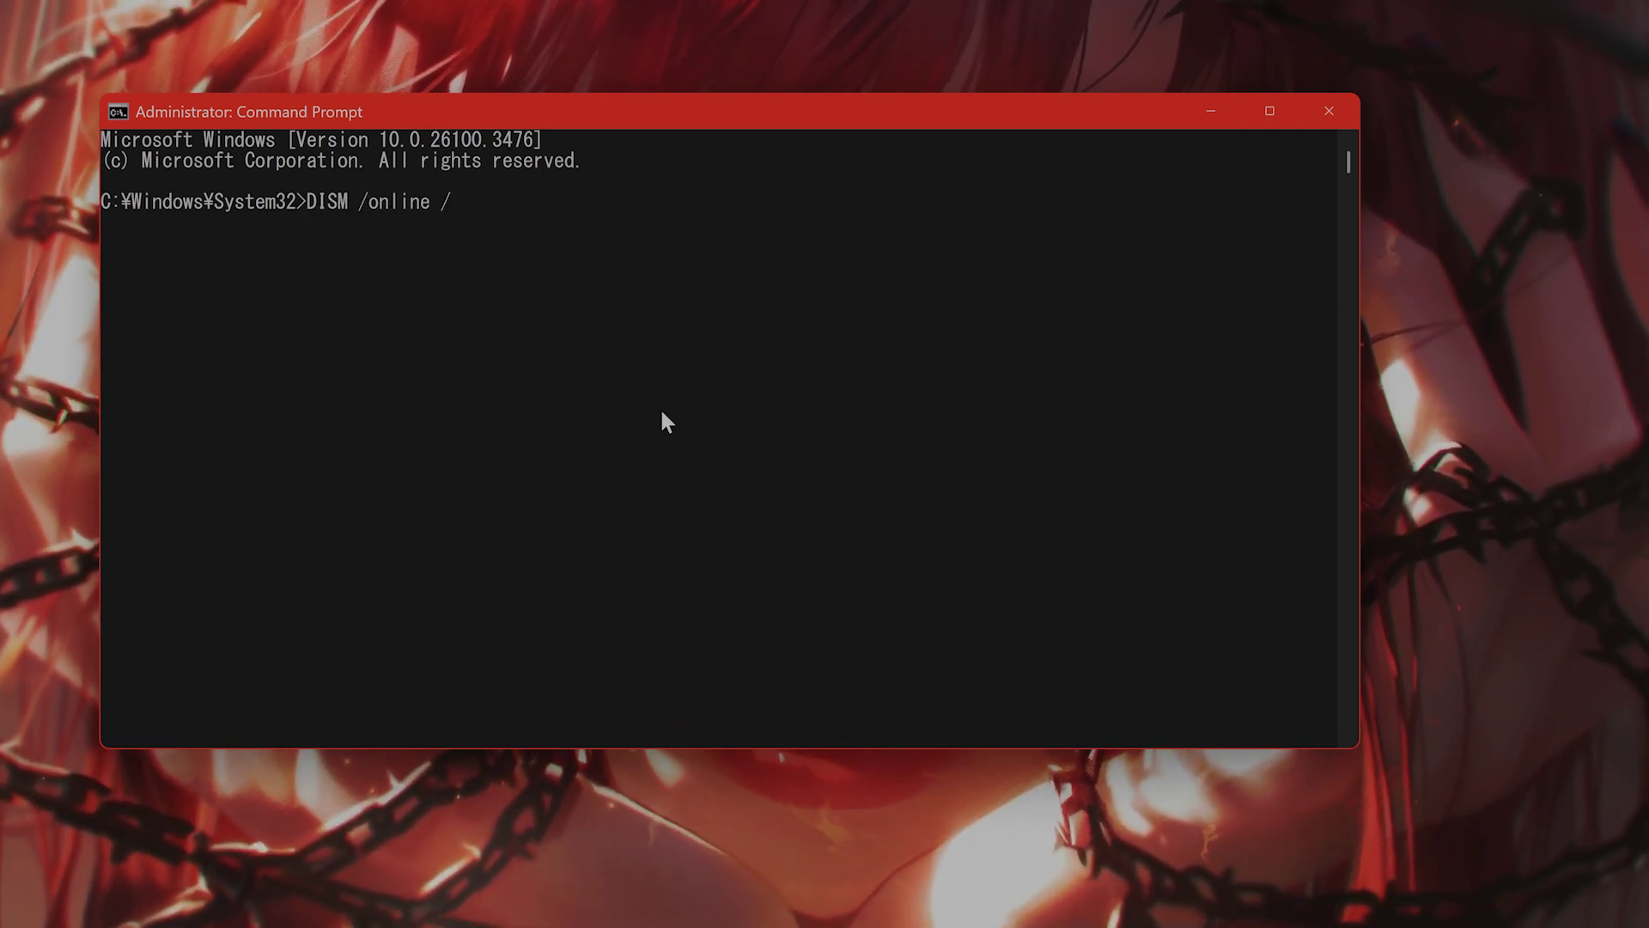
{"action": "type", "text": "clean-"}
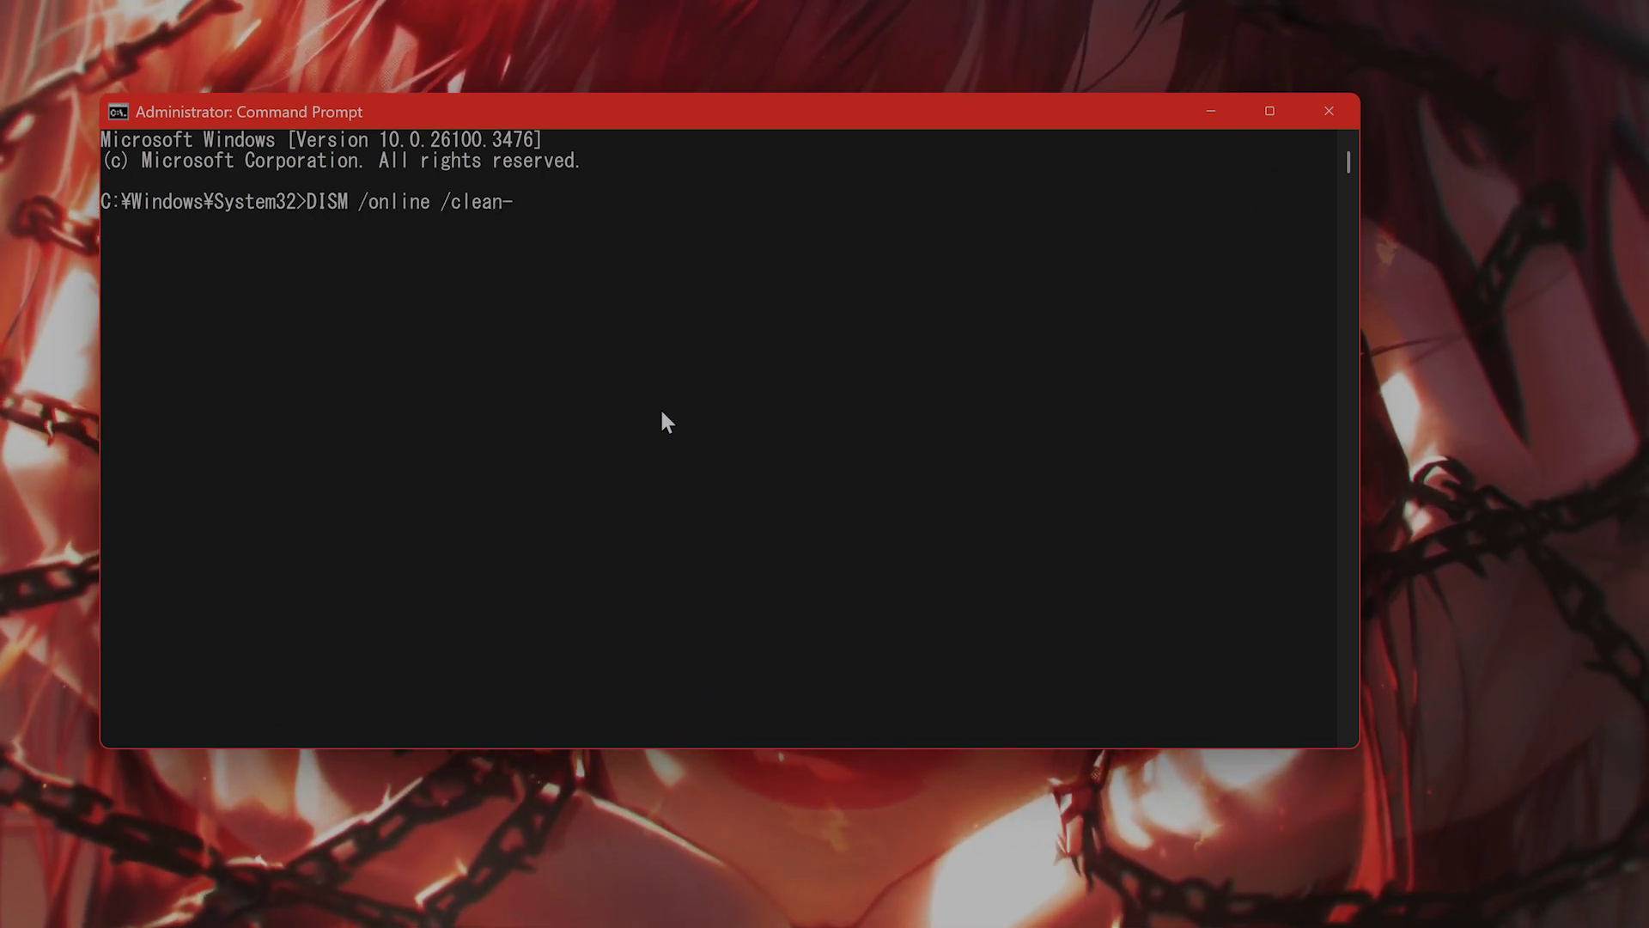
{"action": "type", "text": "up /"}
{"action": "key", "text": "BackSpace"}
{"action": "key", "text": "BackSpace"}
{"action": "key", "text": "BackSpace"}
{"action": "key", "text": "BackSpace"}
{"action": "key", "text": "BackSpace"}
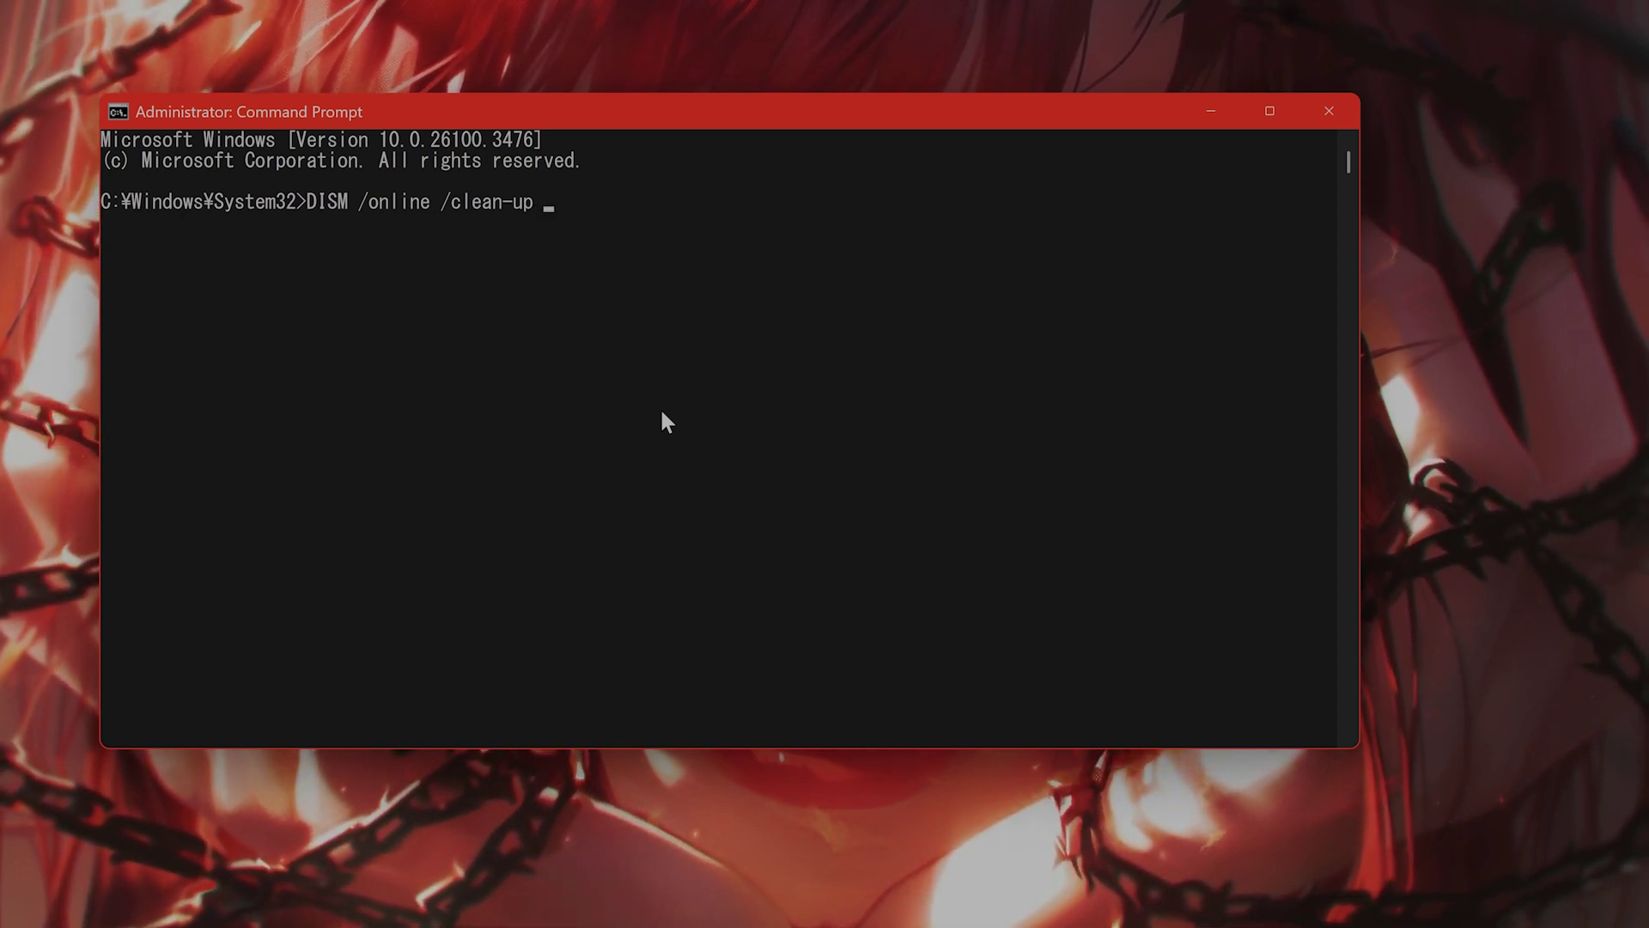
{"action": "type", "text": "up-image"}
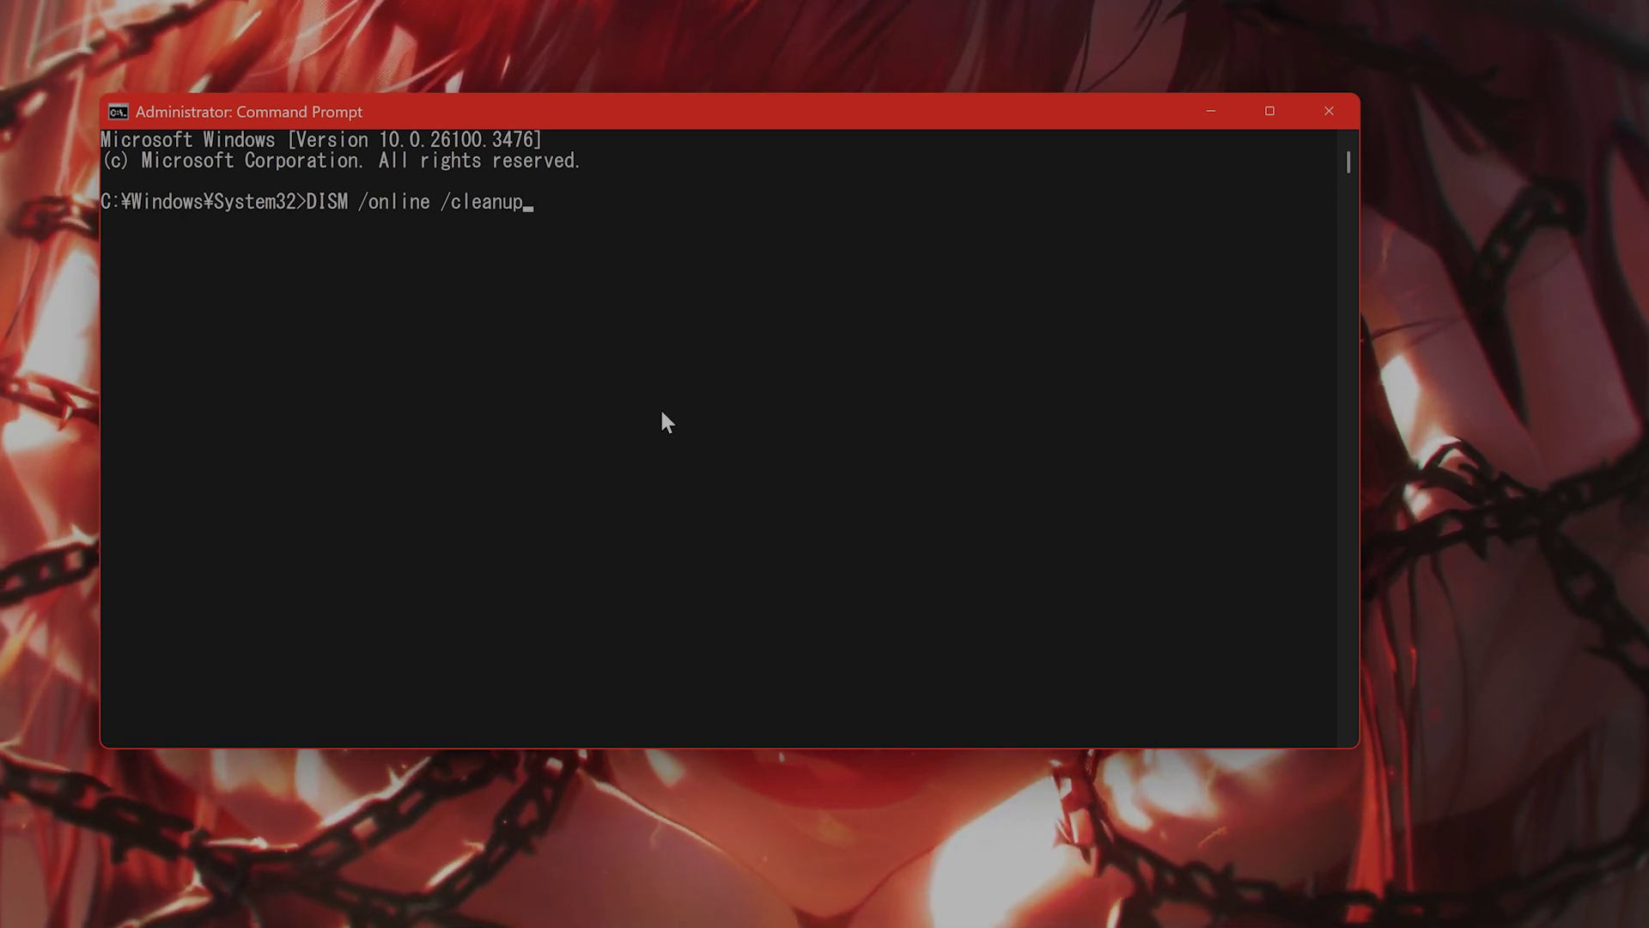
{"action": "type", "text": " /"}
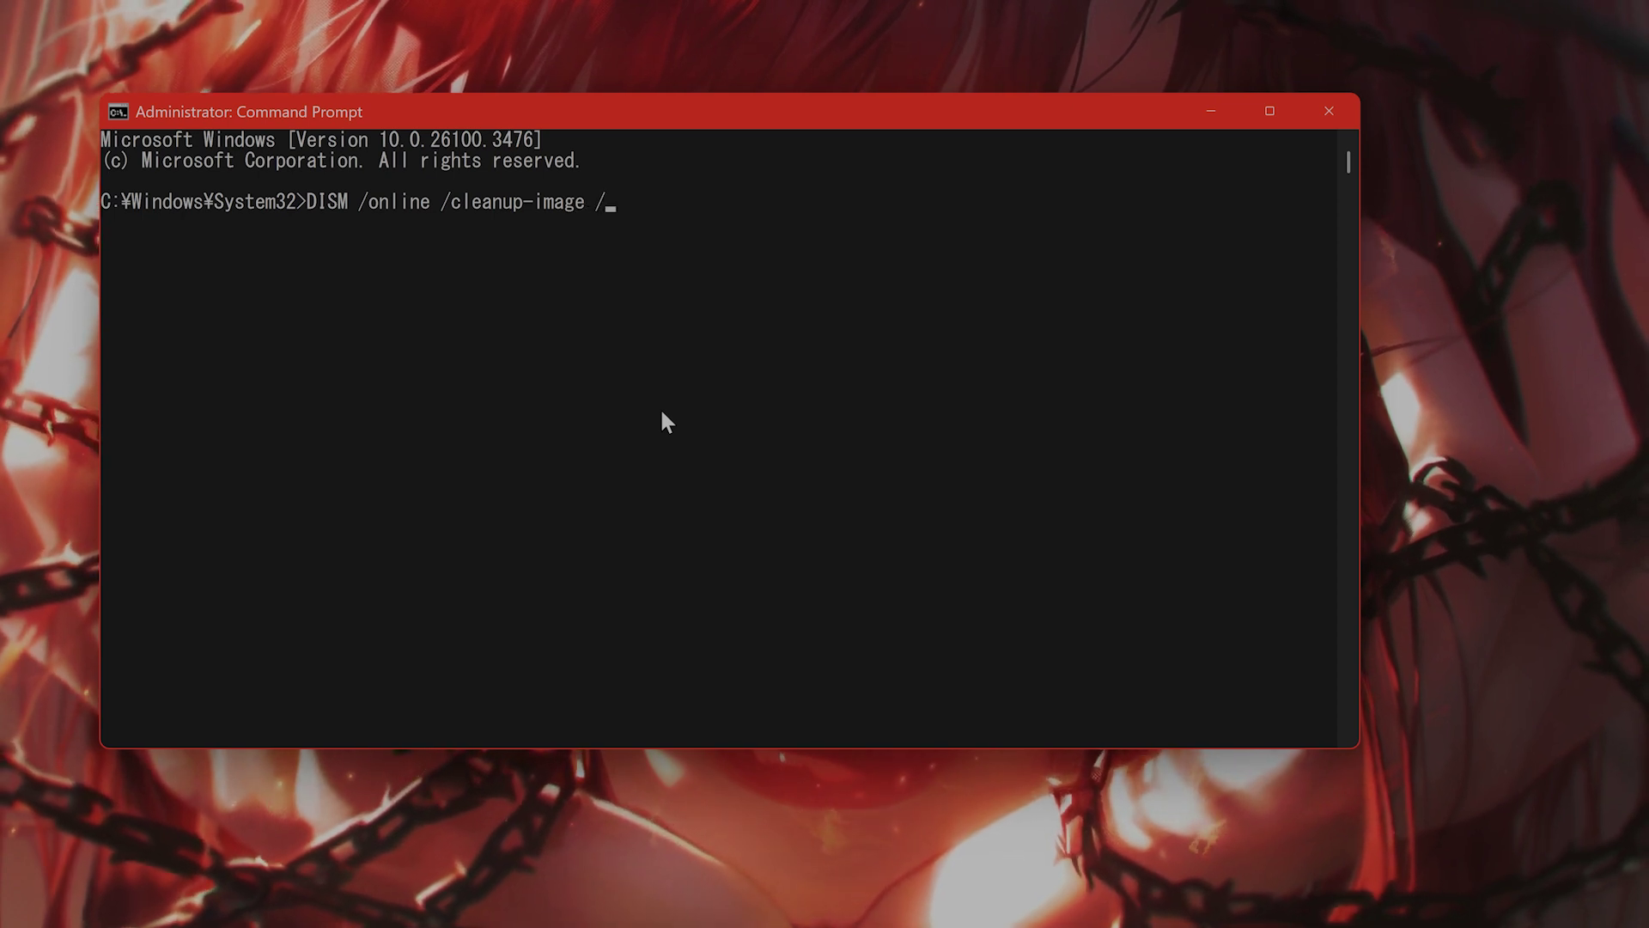
{"action": "type", "text": "restorehealth"}
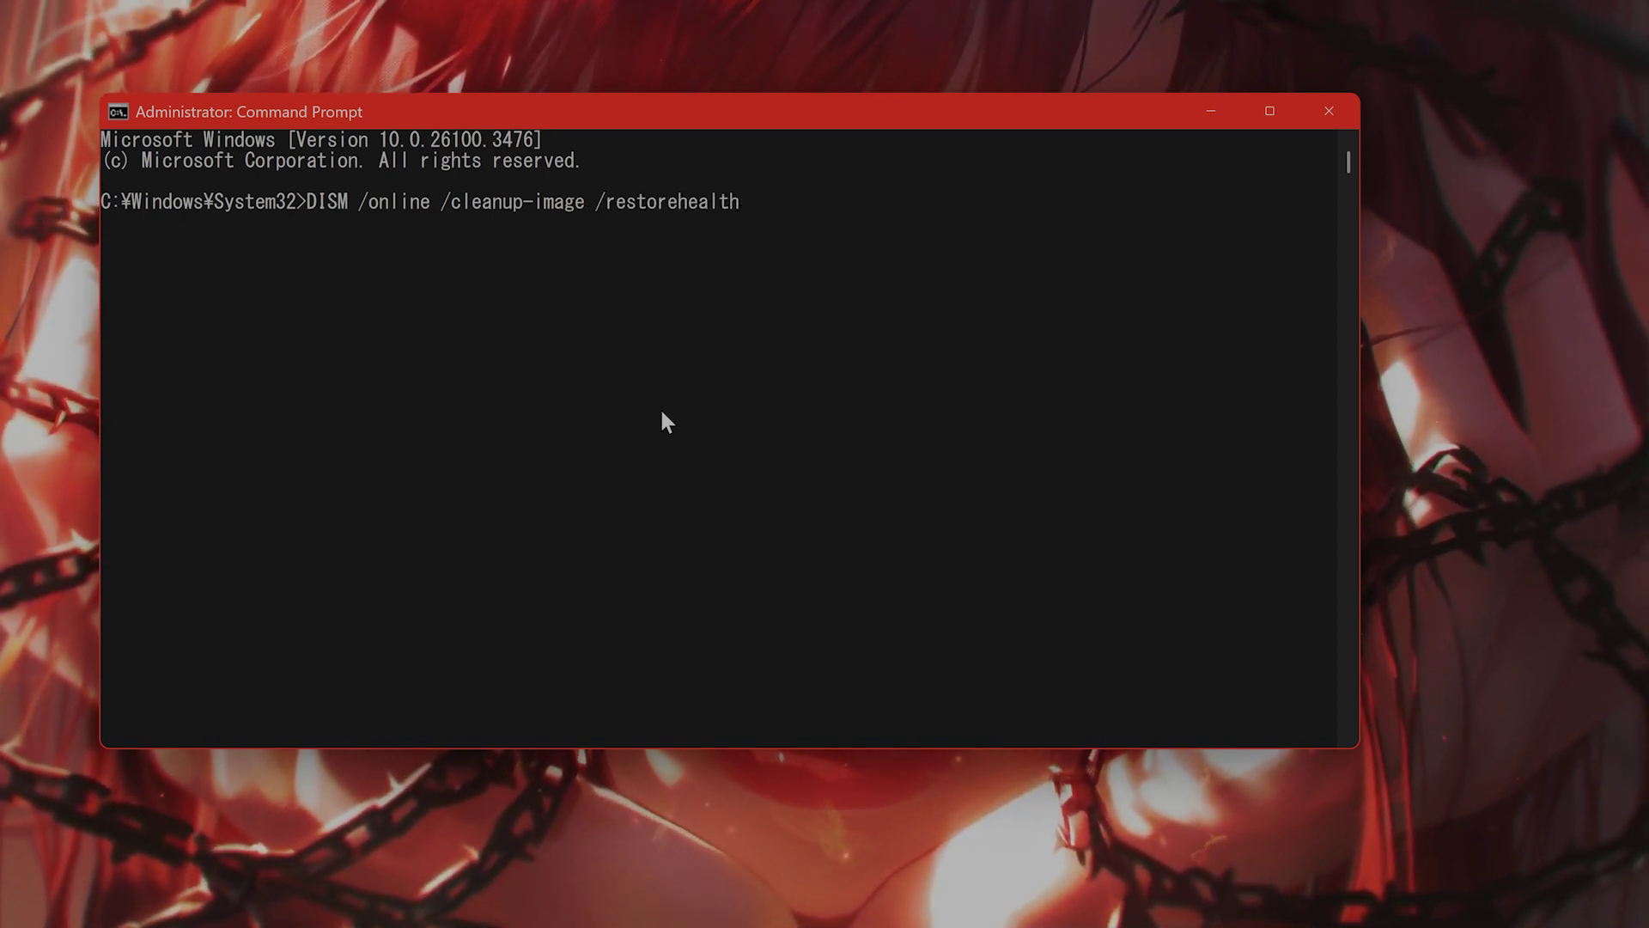
{"action": "key", "text": "Return"}
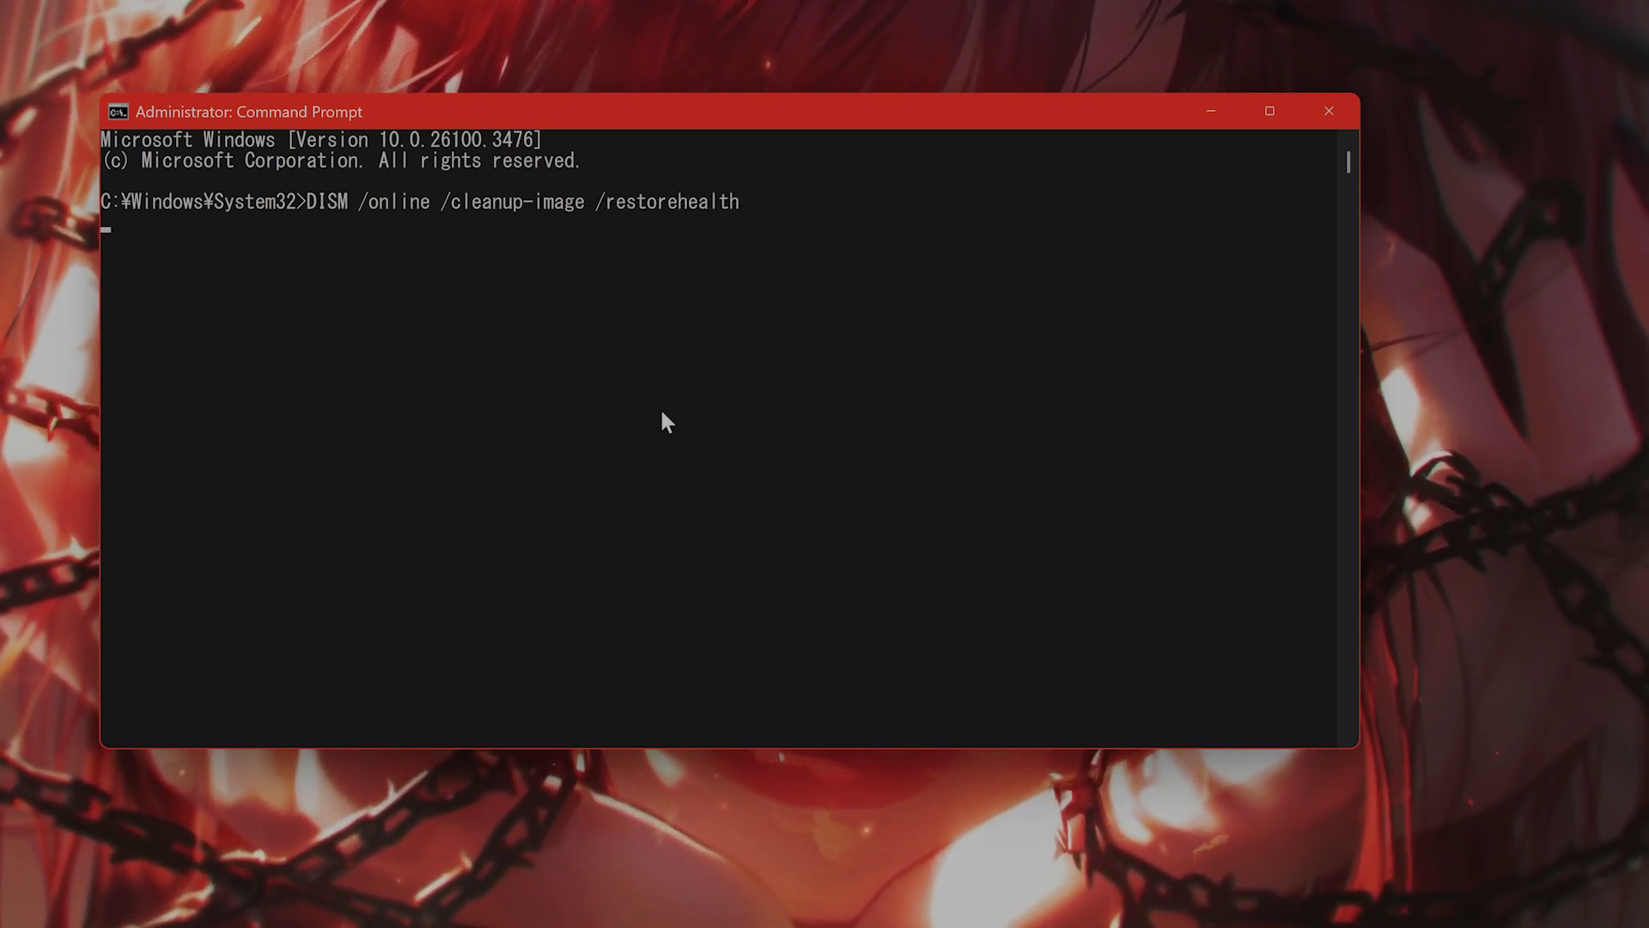
Close the DISM Command Prompt window, leaving the desktop and taskbar visible.
{"action": "left_click", "coordinate": [1338, 112]}
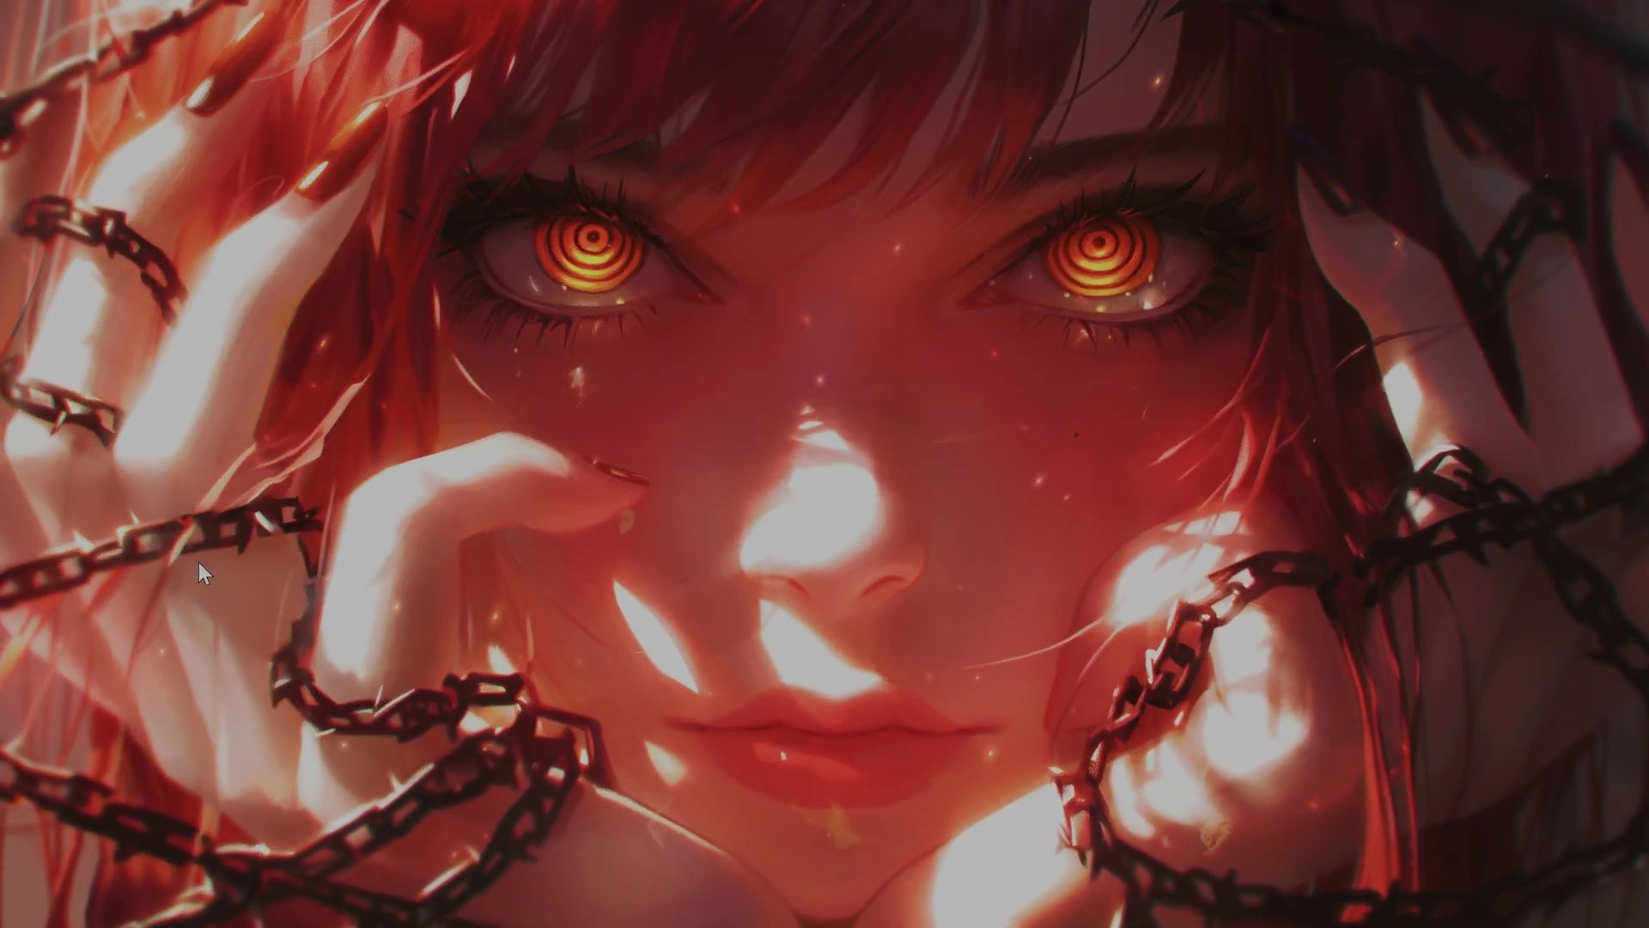
{"action": "mouse_move", "coordinate": [259, 923]}
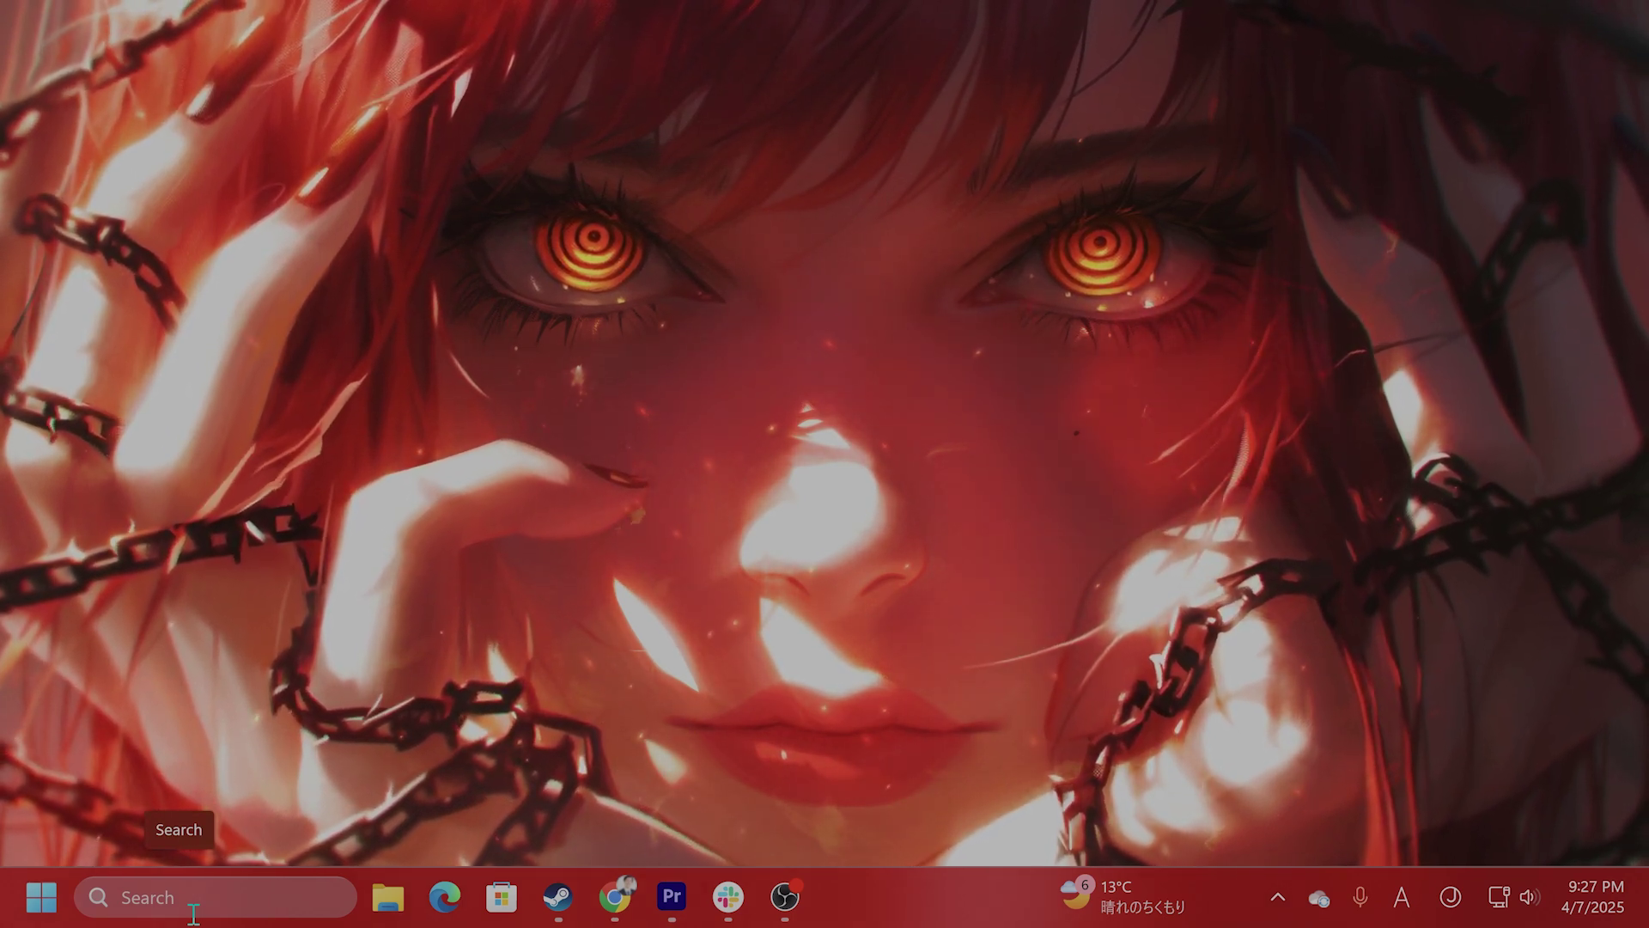
Go to Control Panel > Programs > Programs and Features and start Turn Windows features on or off.
{"action": "left_click", "coordinate": [186, 909]}
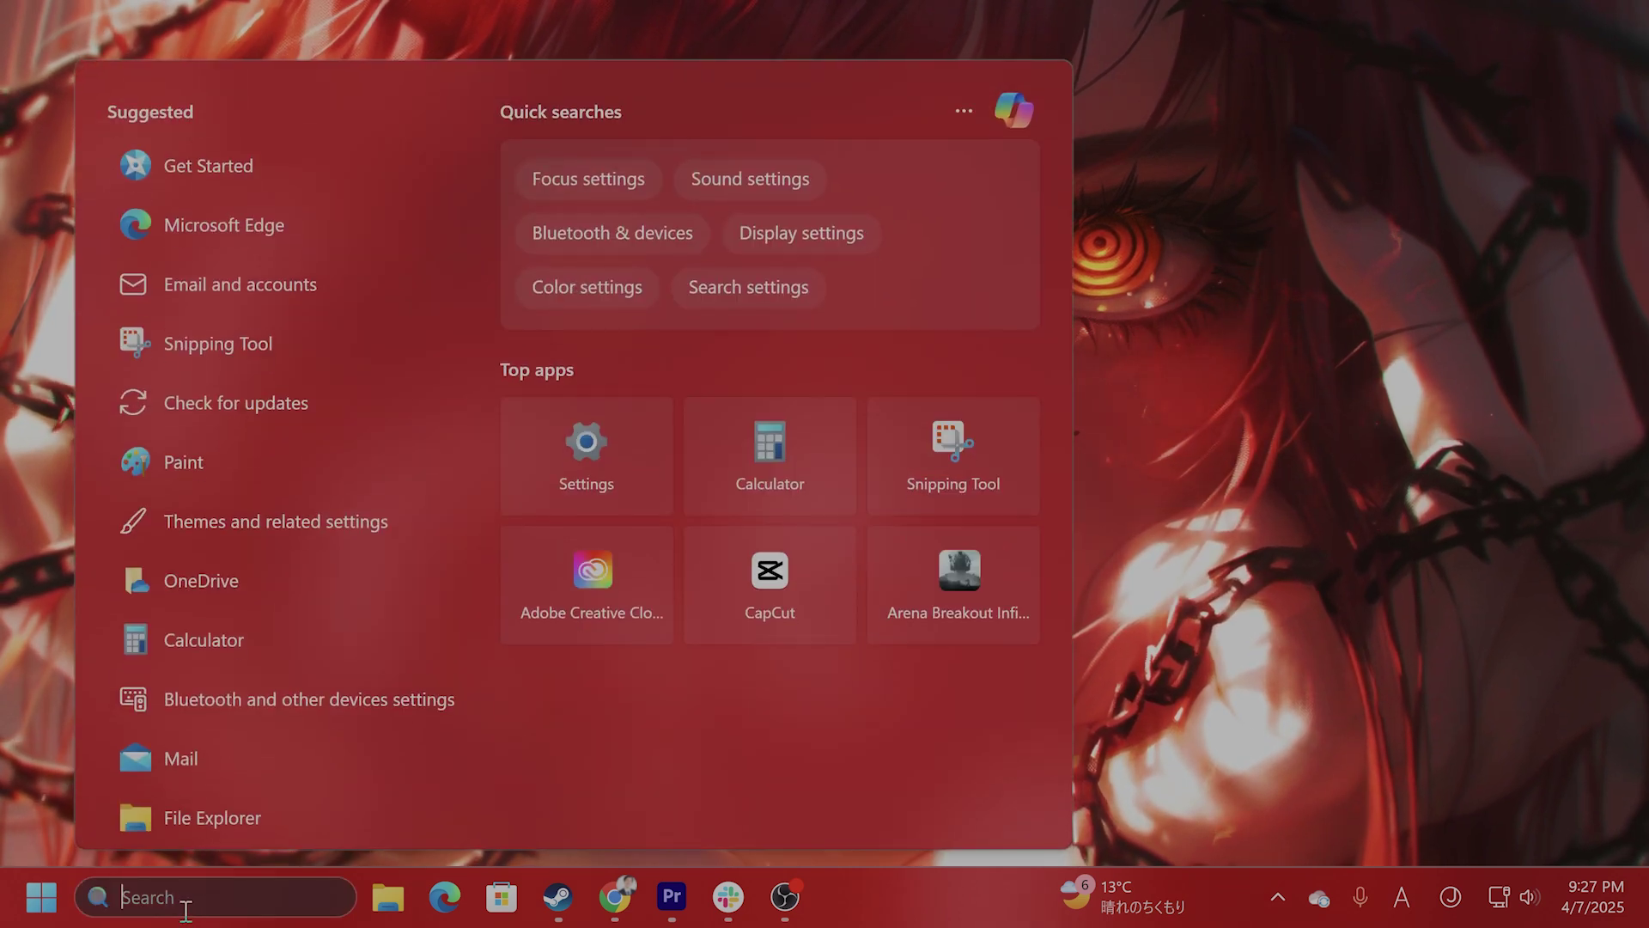
{"action": "type", "text": "control"}
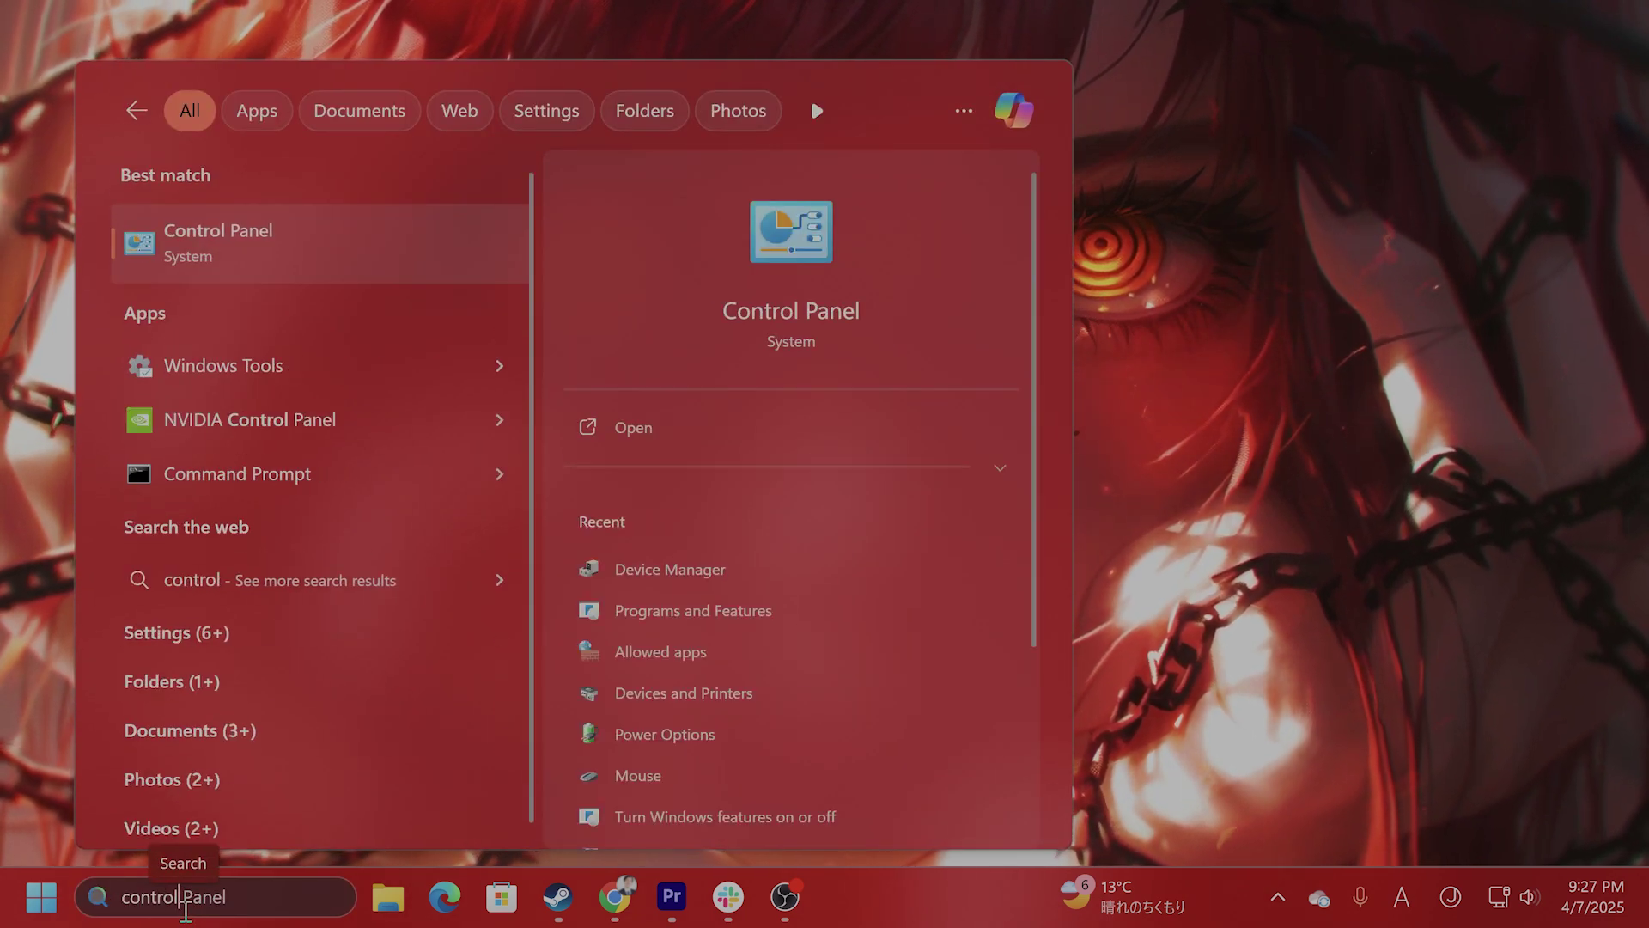
{"action": "key", "text": "Return"}
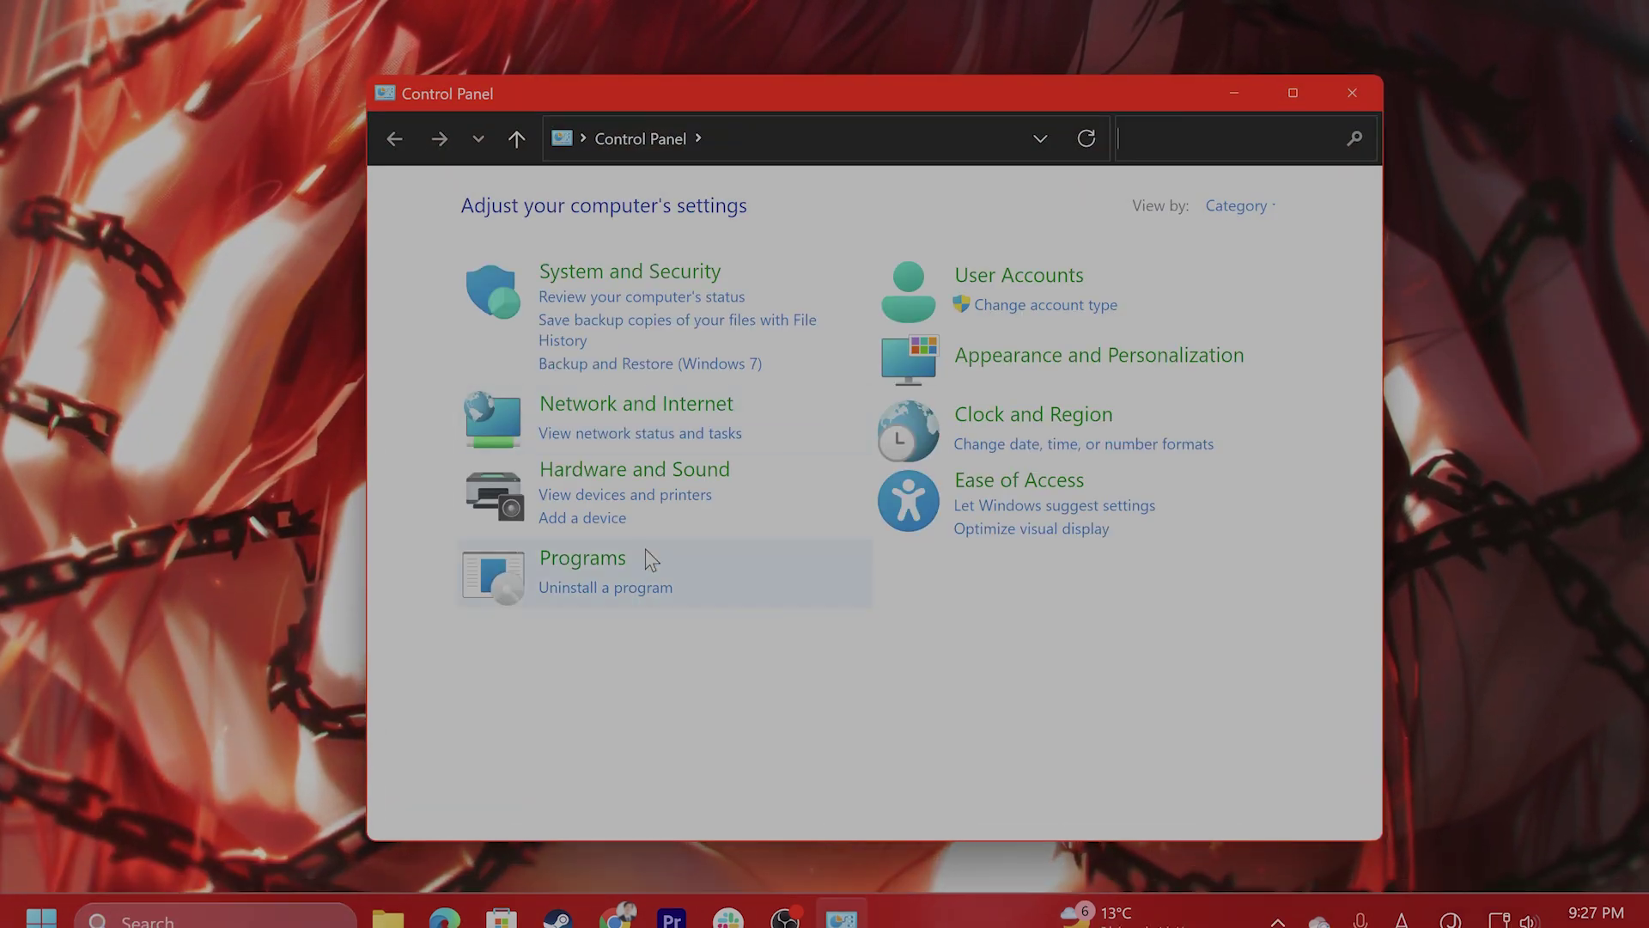
{"action": "left_click", "coordinate": [615, 567]}
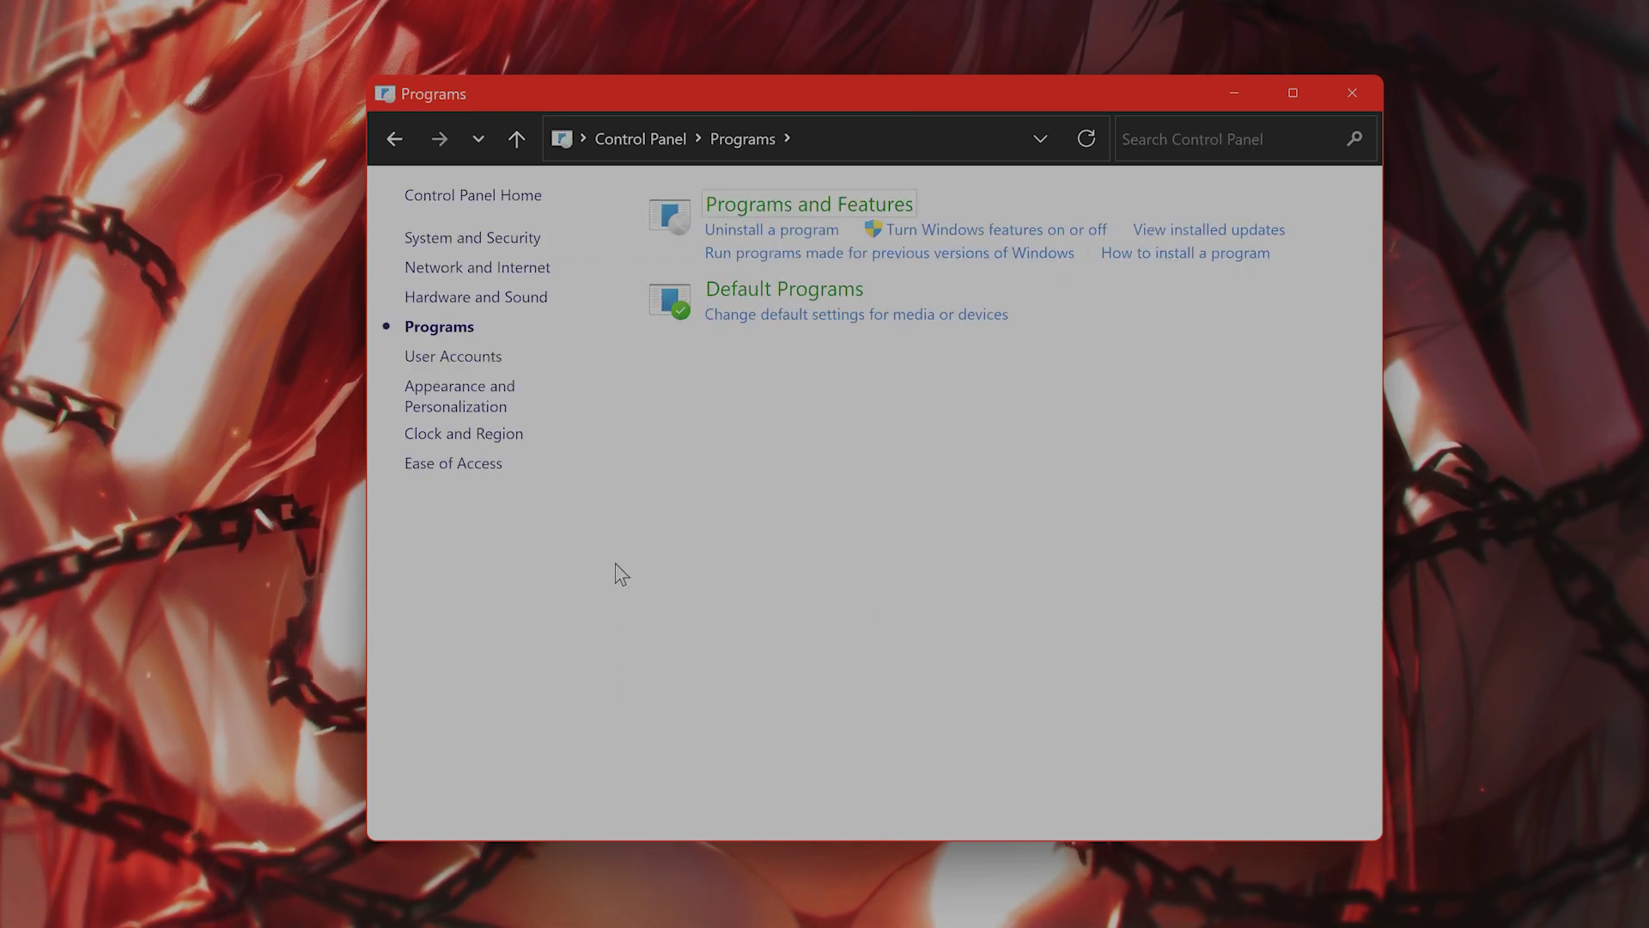
{"action": "left_click", "coordinate": [871, 205]}
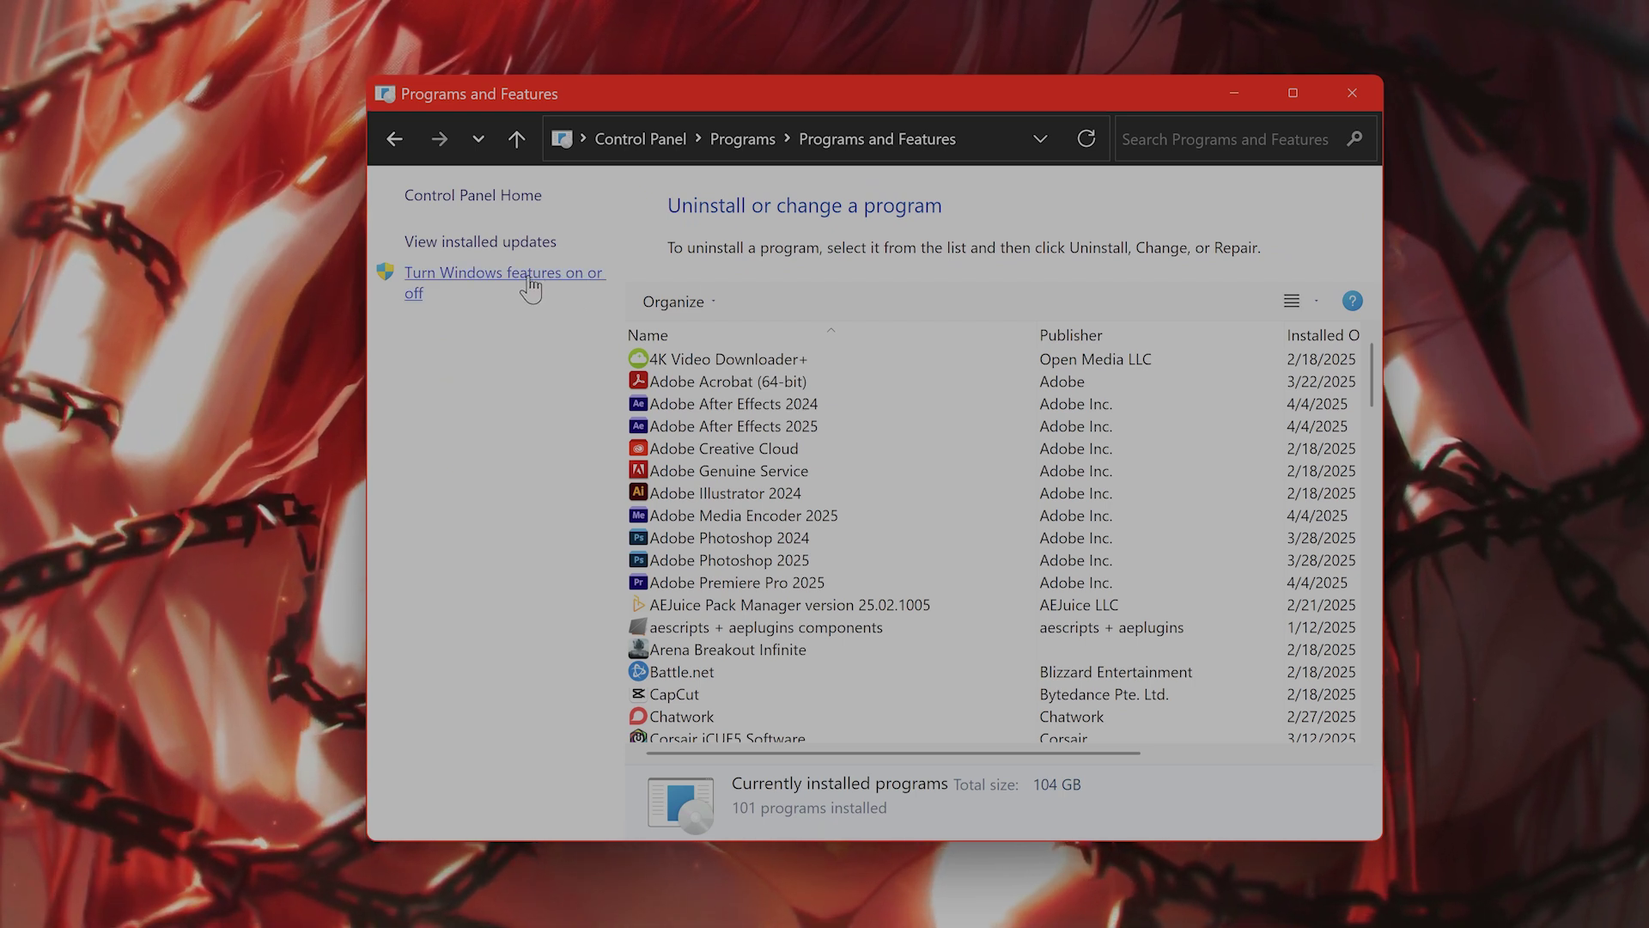
{"action": "left_click", "coordinate": [529, 279]}
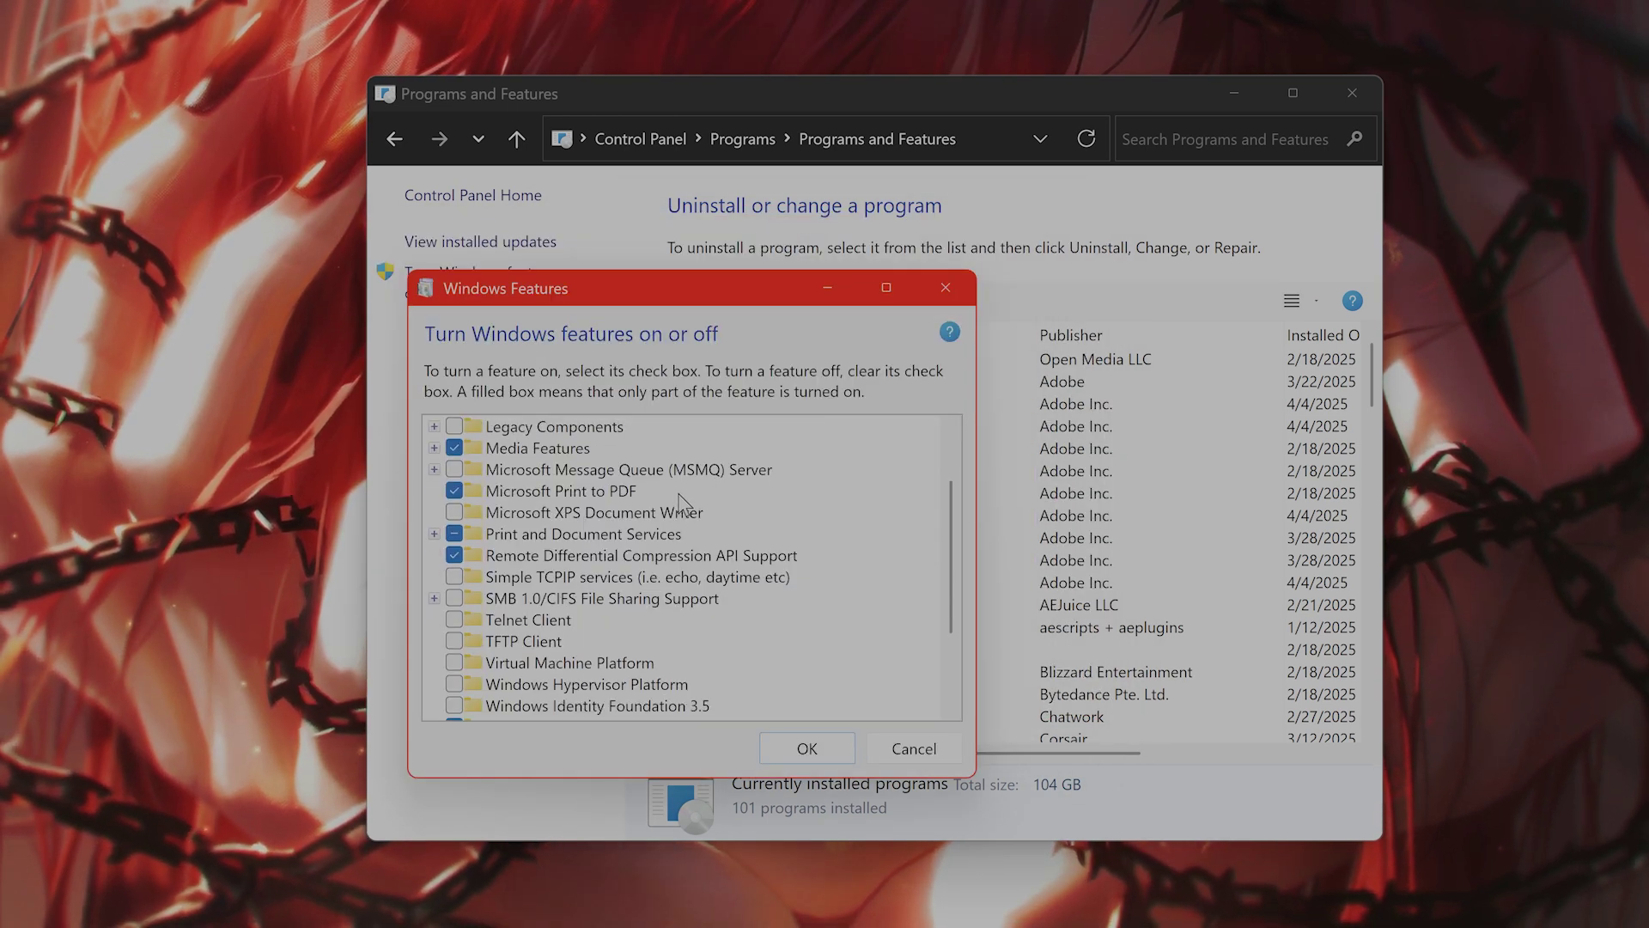
Expand .NET Framework 3.5 and .NET Framework 4.8 Advanced Services in the Windows Features list.
{"action": "scroll", "coordinate": [659, 534], "scroll_direction": "down", "scroll_amount": 3}
{"action": "scroll", "coordinate": [660, 534], "scroll_direction": "up", "scroll_amount": 2}
{"action": "scroll", "coordinate": [657, 549], "scroll_direction": "up", "scroll_amount": 2}
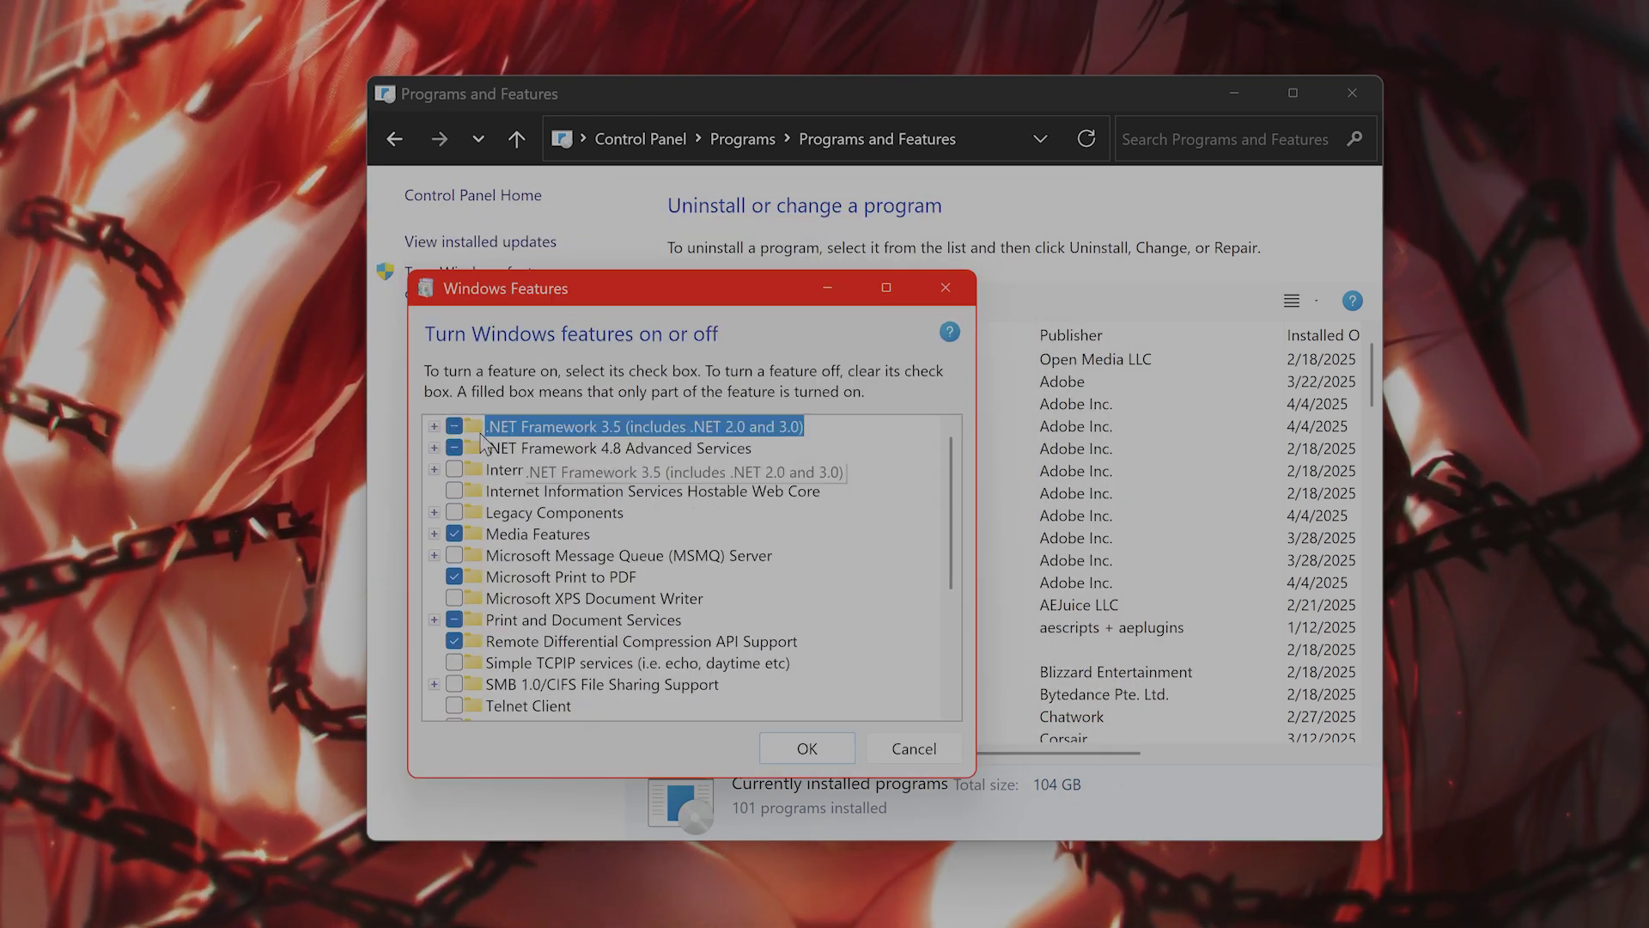
{"action": "left_click", "coordinate": [435, 427]}
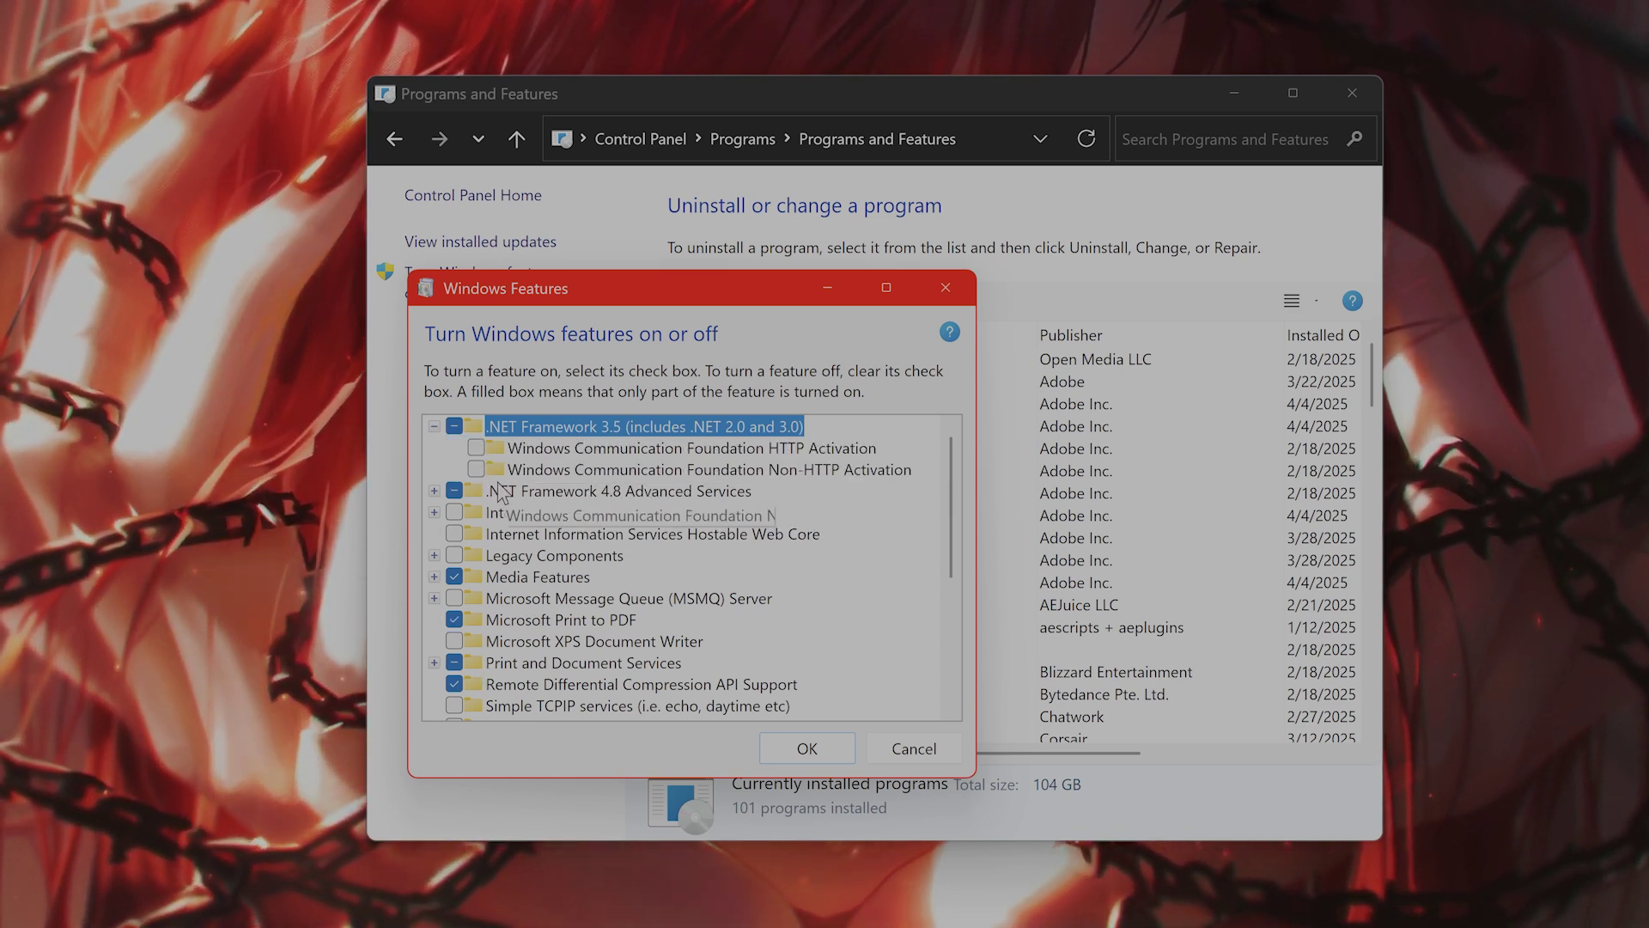
{"action": "left_click", "coordinate": [434, 490]}
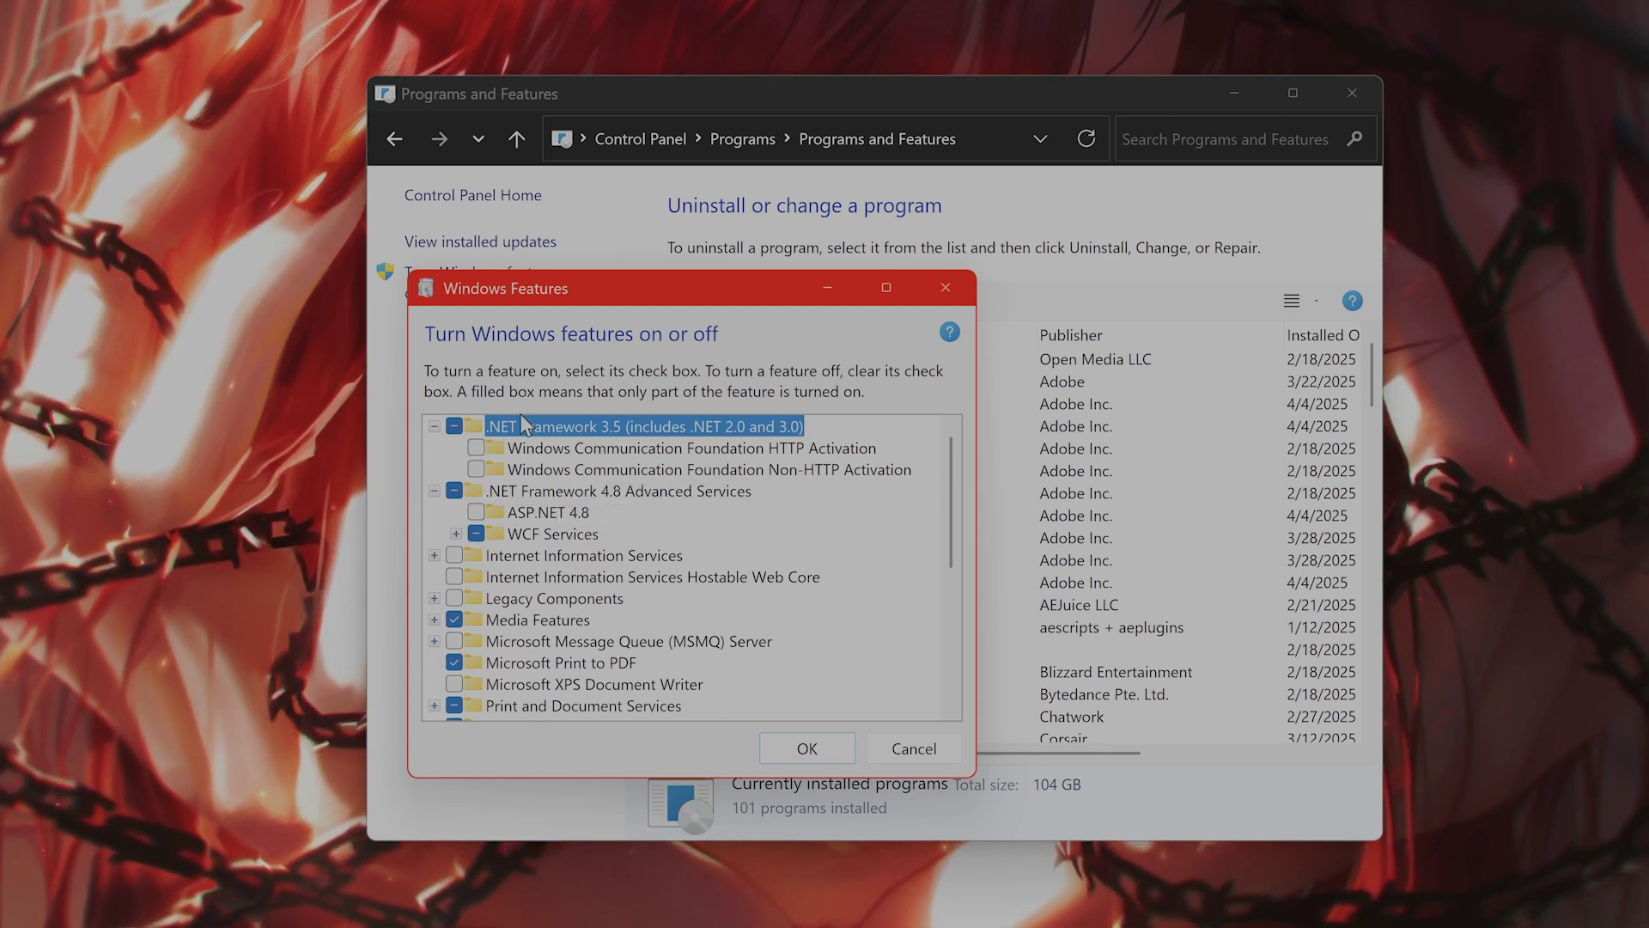